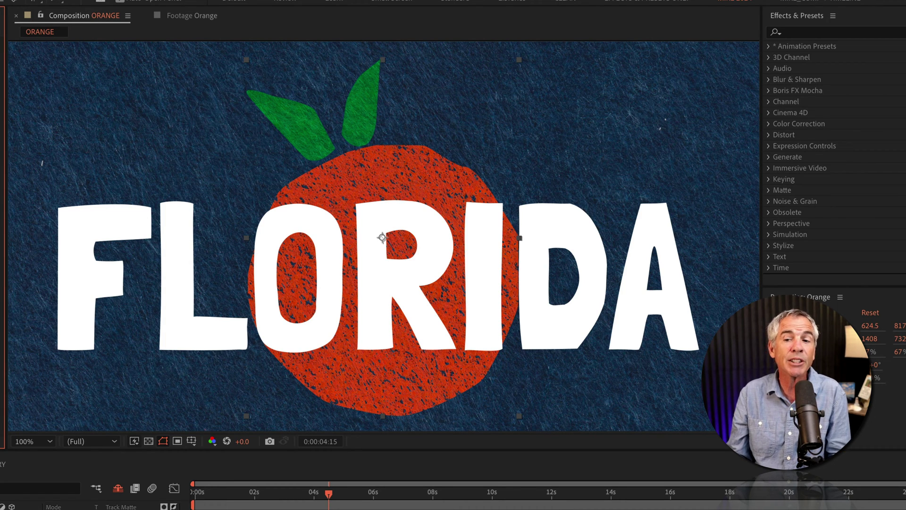
Scrub the LIBRARY timeline forward about one second to preview the line art
{"action": "key", "text": "ctrl+Up"}
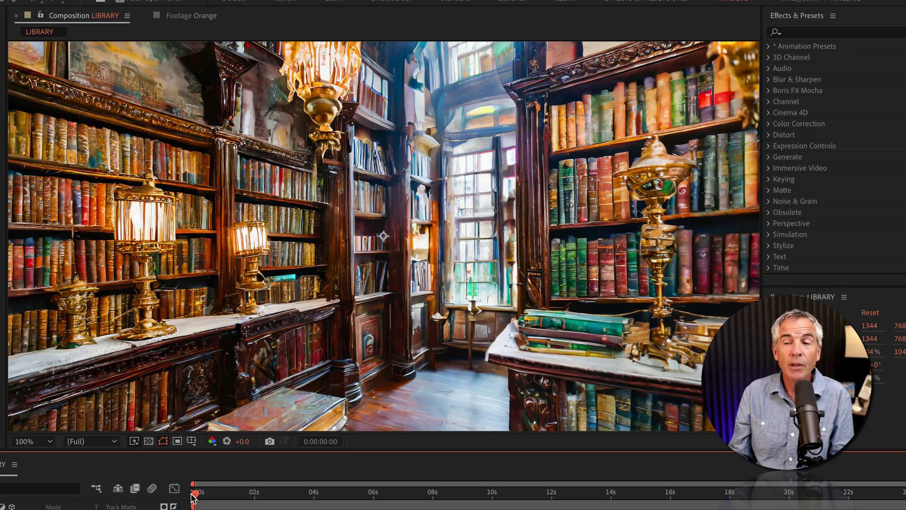
{"action": "left_click_drag", "start_coordinate": [195, 495], "coordinate": [415, 504]}
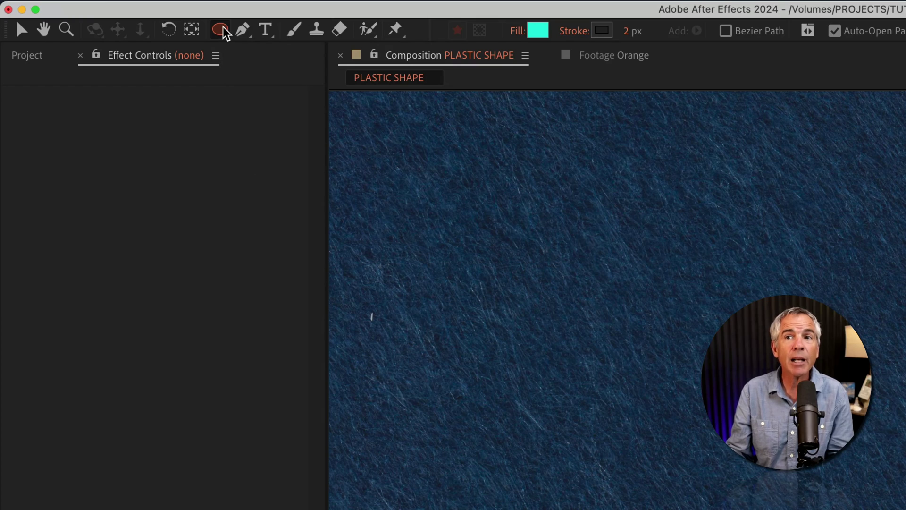
Draw a cyan-filled circle with the Ellipse Tool as Shape Layer 1 on the felt background
{"action": "left_click_drag", "start_coordinate": [225, 33], "coordinate": [336, 71]}
{"action": "left_click", "coordinate": [538, 30]}
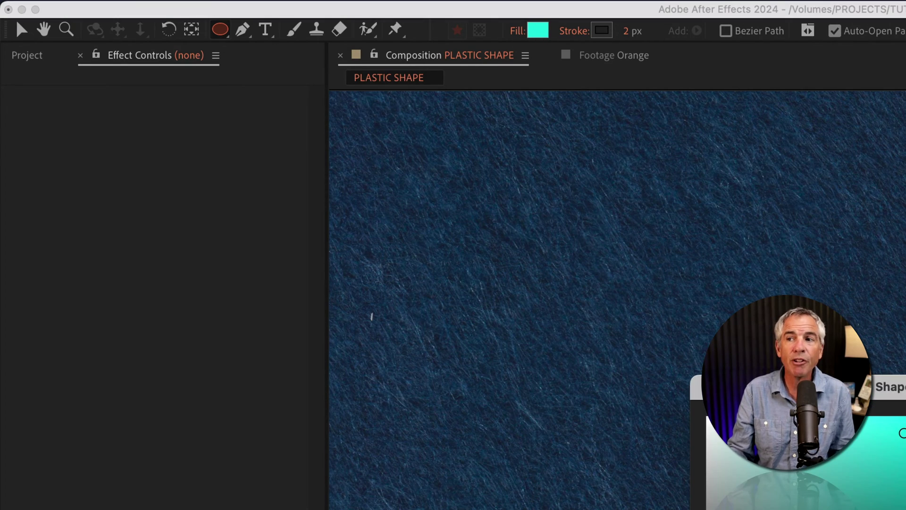
{"action": "key", "text": "Return"}
{"action": "left_click_drag", "start_coordinate": [629, 238], "coordinate": [647, 252]}
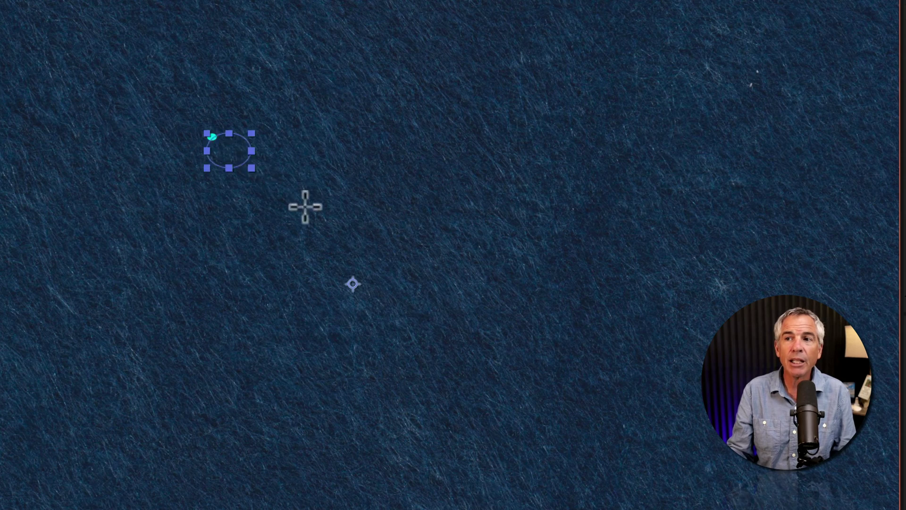
{"action": "mouse_move", "coordinate": [305, 206]}
{"action": "left_mouse_down"}
{"action": "mouse_move", "coordinate": [453, 352]}
{"action": "mouse_move", "coordinate": [461, 378]}
{"action": "mouse_move", "coordinate": [522, 416]}
{"action": "mouse_move", "coordinate": [514, 415]}
{"action": "left_mouse_up"}
{"action": "key", "text": "shift"}
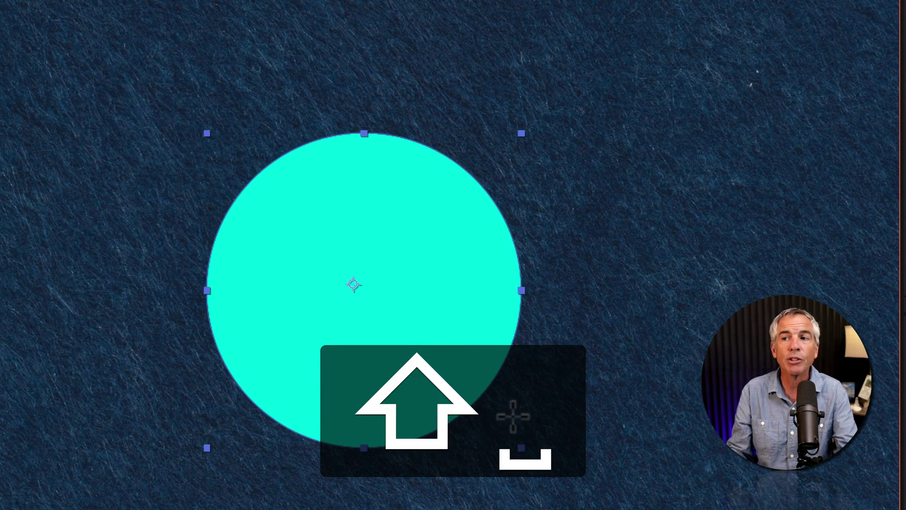
{"action": "left_click", "coordinate": [156, 443]}
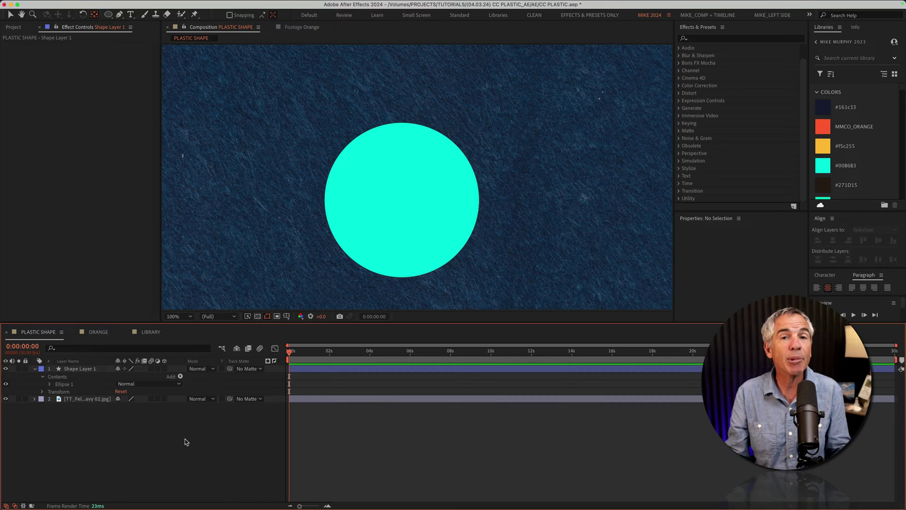
Search 'plastic' in Effects & Presets and drag CC Plastic onto Shape Layer 1's circle
{"action": "left_click", "coordinate": [85, 369]}
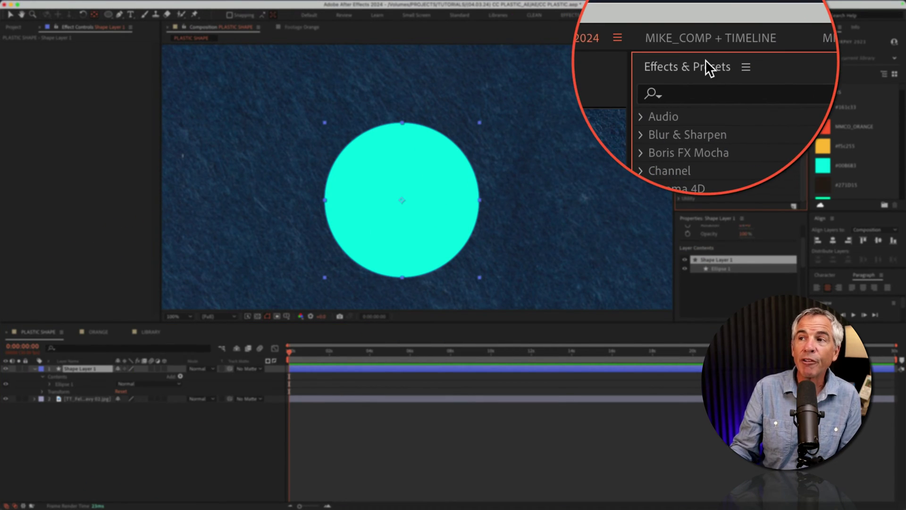
{"action": "left_click", "coordinate": [702, 100]}
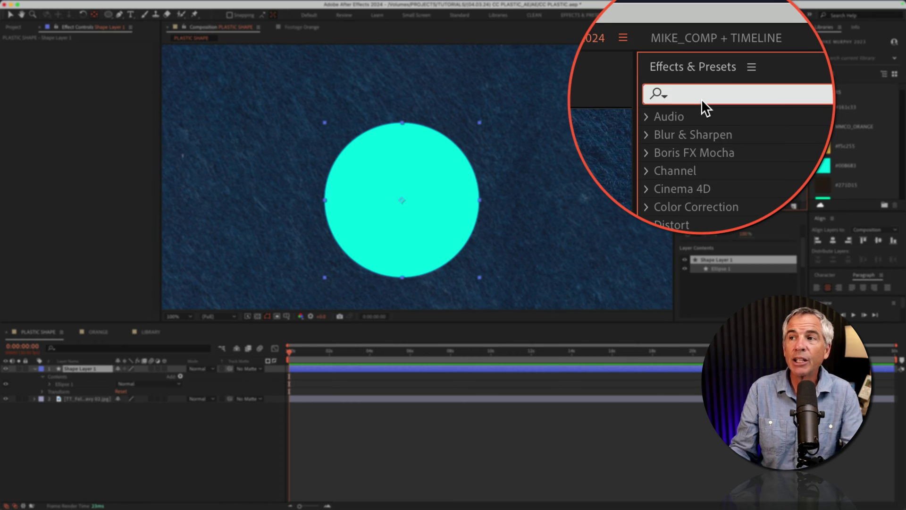
{"action": "type", "text": "pla"}
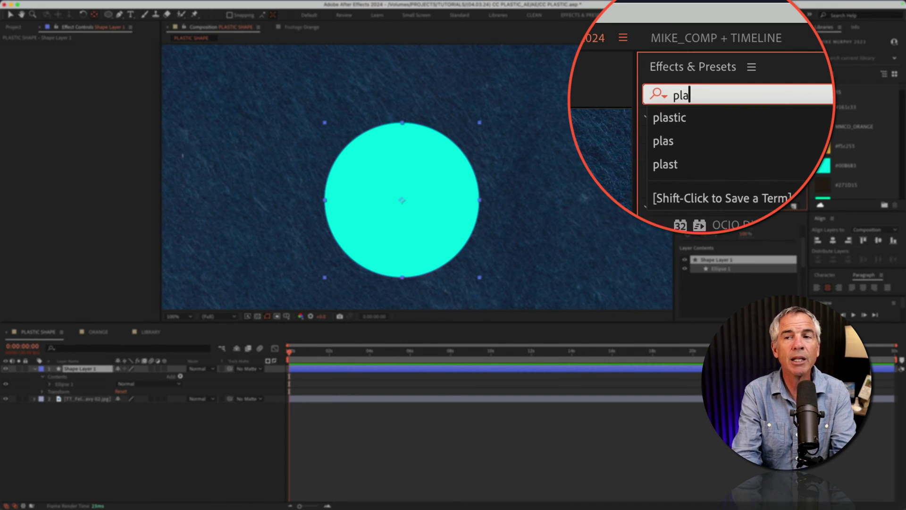
{"action": "type", "text": "stic"}
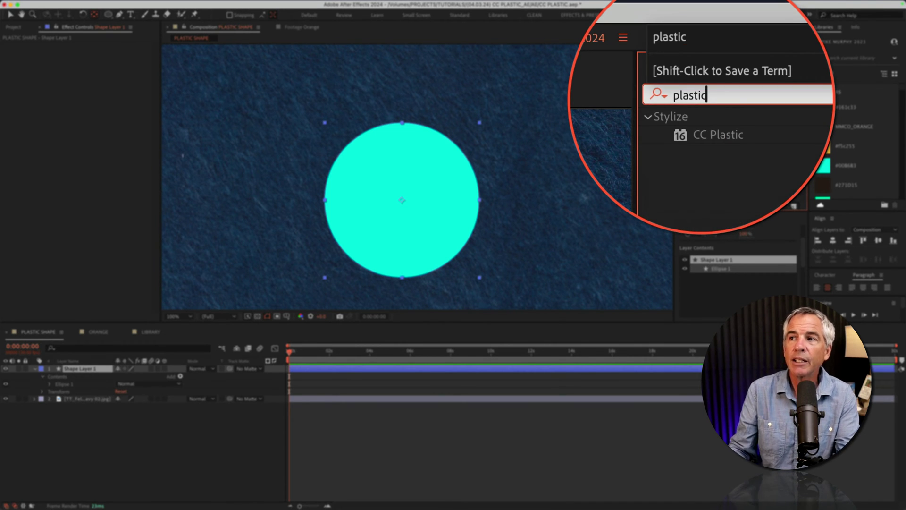
{"action": "left_click", "coordinate": [731, 132]}
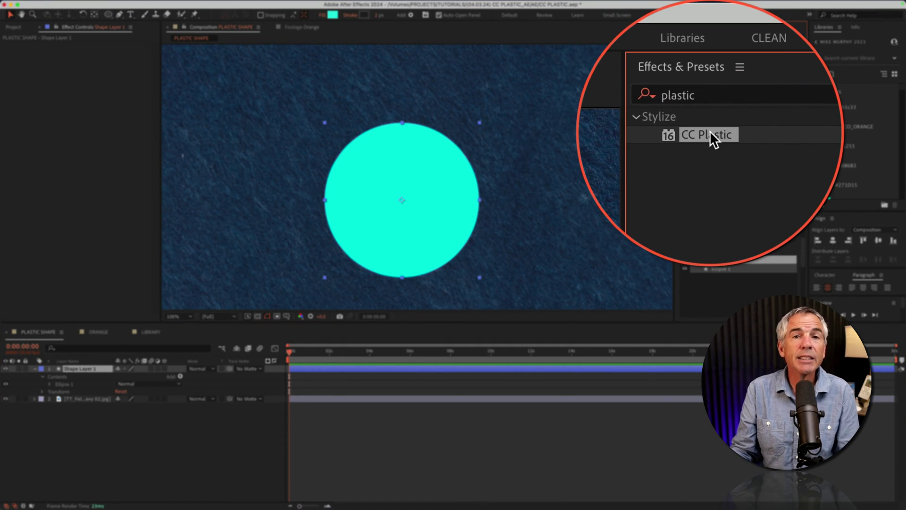
{"action": "left_click_drag", "start_coordinate": [710, 133], "coordinate": [425, 163]}
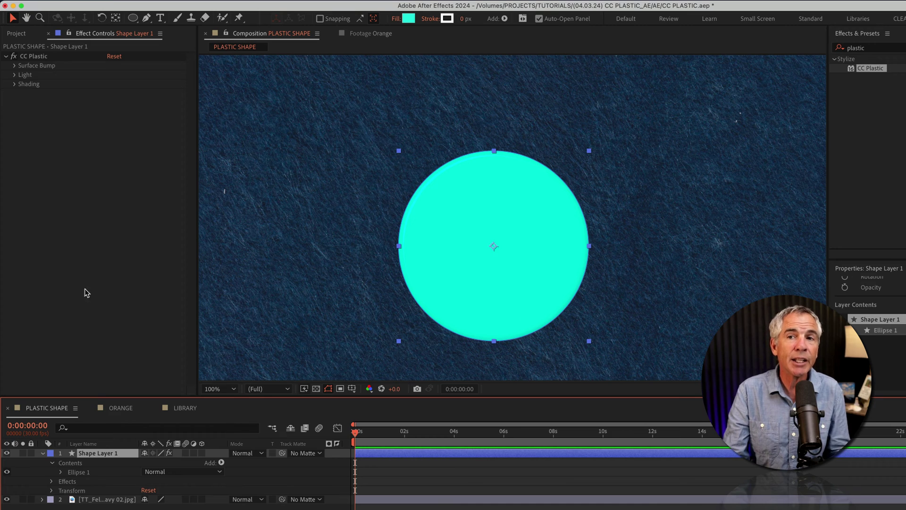
Lower the circle's CC Plastic bump Softness to 10.8, keeping Luminance as the bump property
{"action": "left_click", "coordinate": [71, 194]}
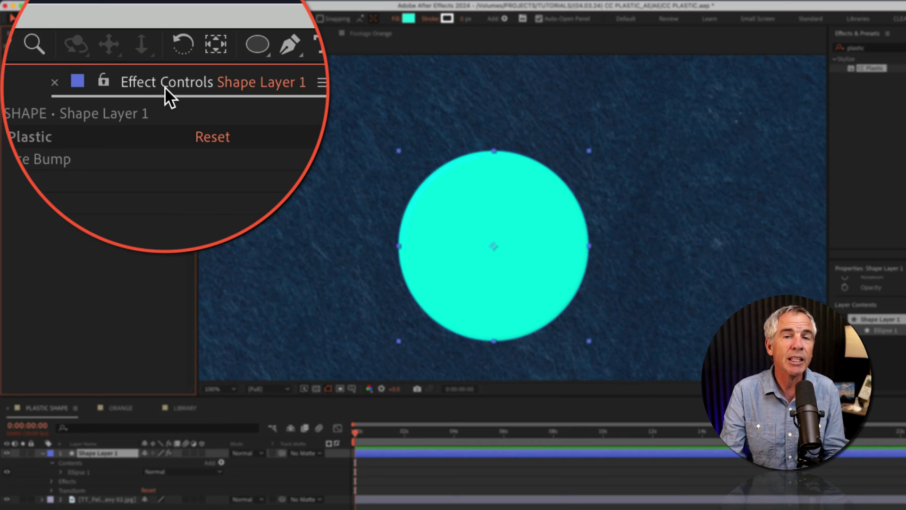
{"action": "scroll", "coordinate": [515, 269], "scroll_direction": "up", "scroll_amount": 1}
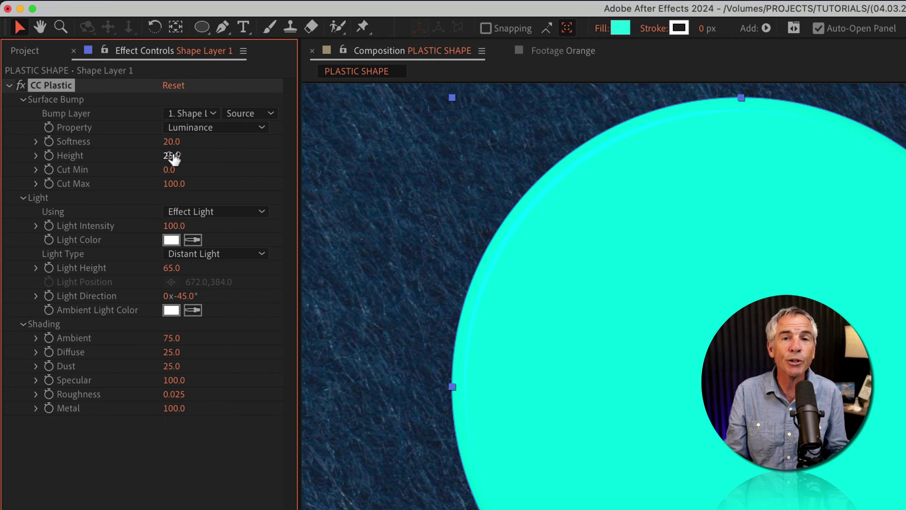
{"action": "left_click_drag", "start_coordinate": [171, 142], "coordinate": [99, 143]}
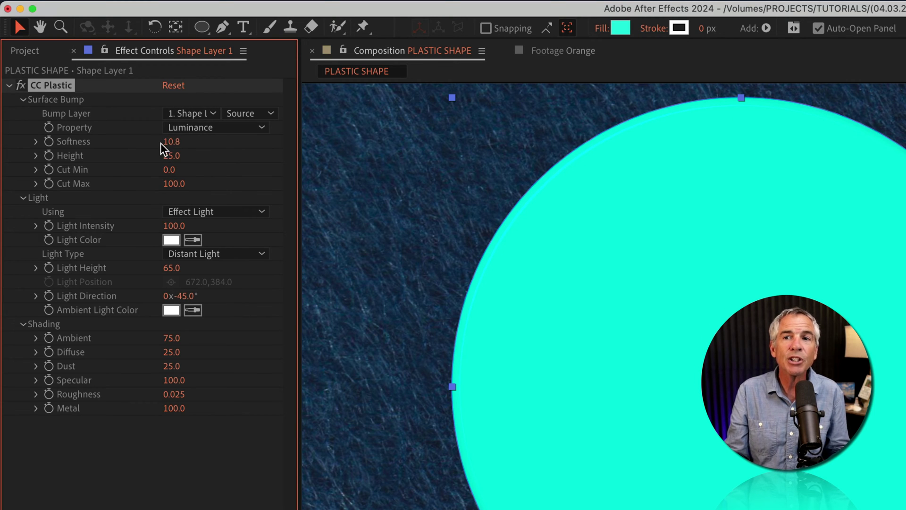
{"action": "left_click", "coordinate": [213, 128]}
{"action": "left_click", "coordinate": [264, 163]}
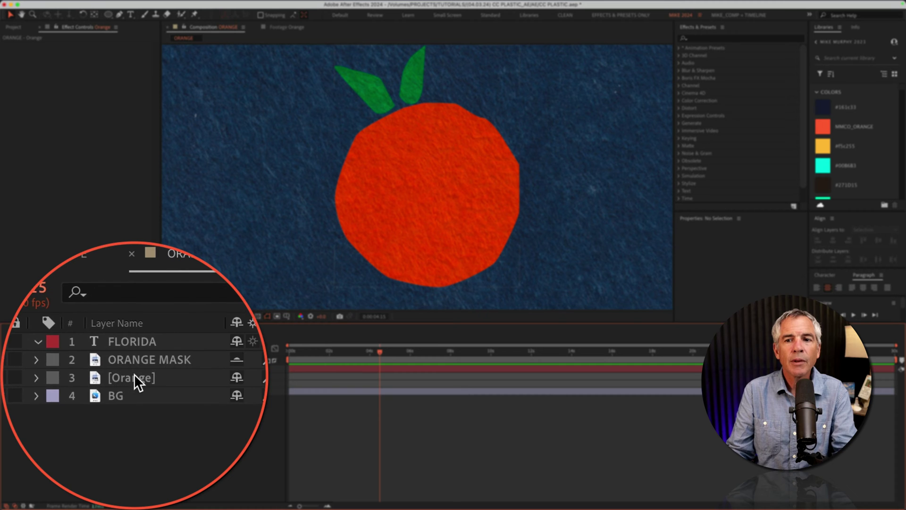
Identify the Orange layer and apply CC Plastic to it from a 'plastic' effects search
{"action": "left_click", "coordinate": [19, 373]}
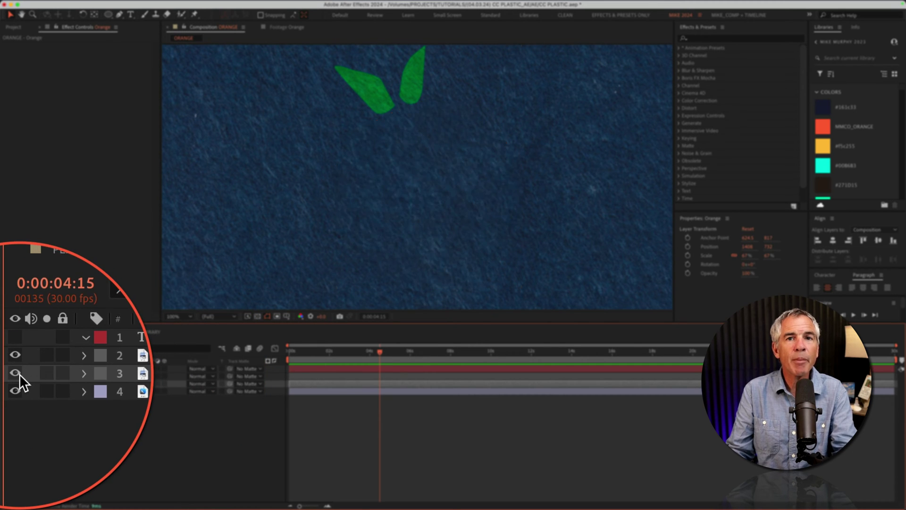
{"action": "left_click", "coordinate": [19, 374]}
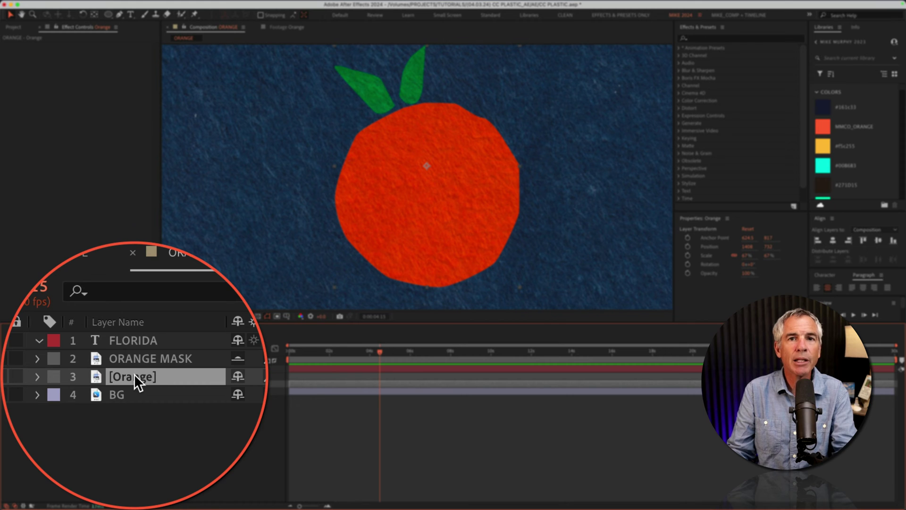
{"action": "left_click", "coordinate": [698, 93]}
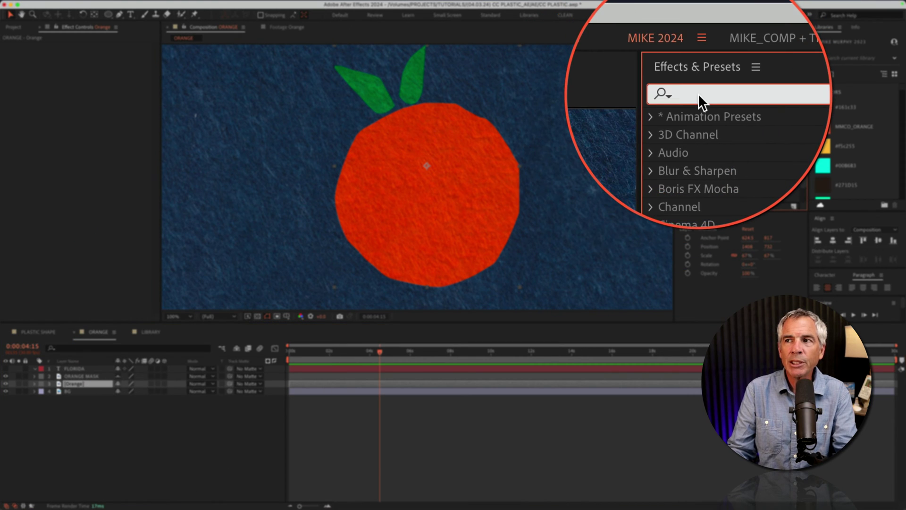
{"action": "type", "text": "plastic"}
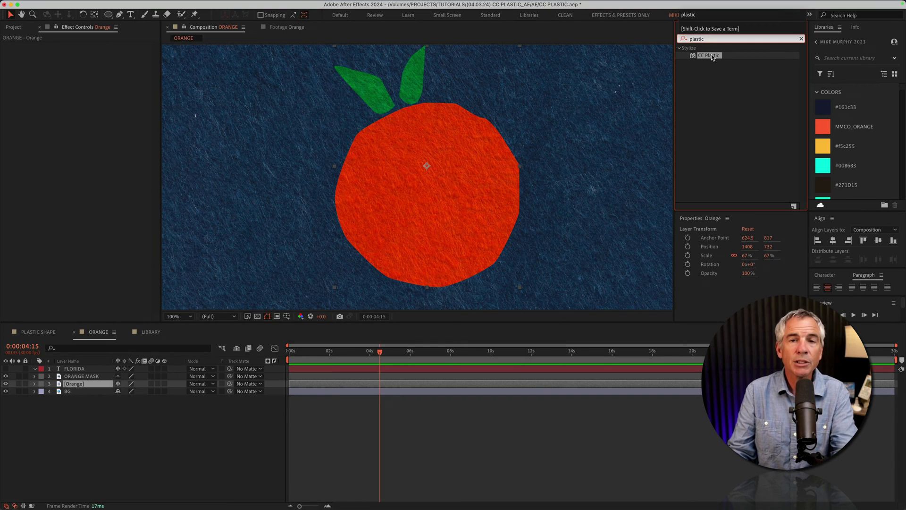
{"action": "double_click", "coordinate": [713, 56]}
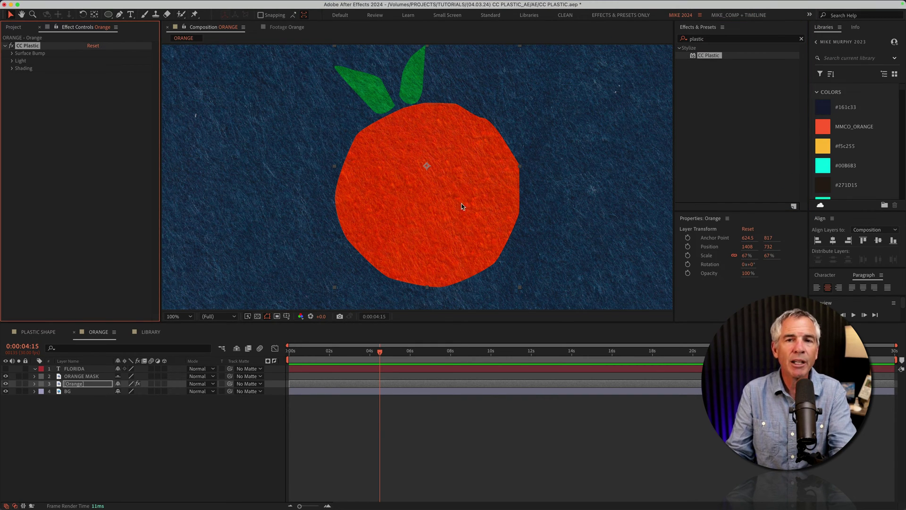
{"action": "left_click", "coordinate": [92, 251]}
{"action": "left_click", "coordinate": [71, 430]}
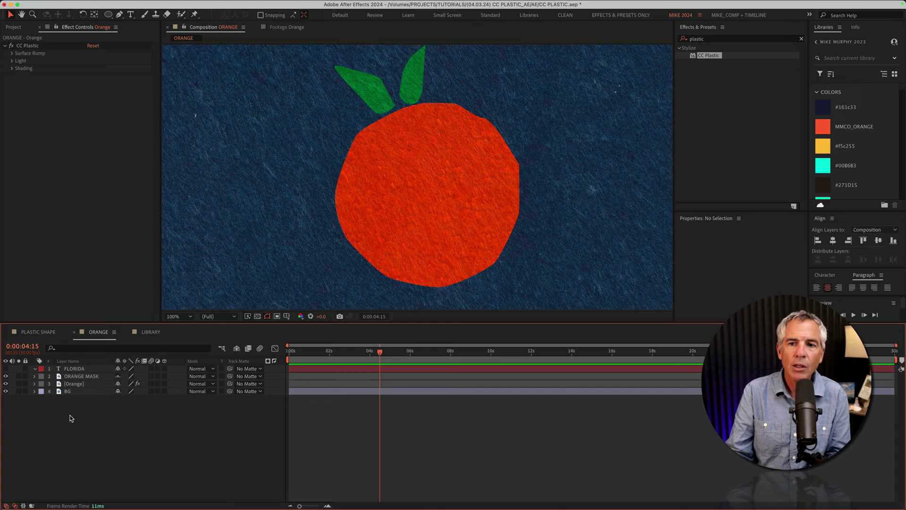
Expand the Orange layer's CC Plastic Surface Bump and set Softness to 4.1
{"action": "left_click", "coordinate": [75, 385]}
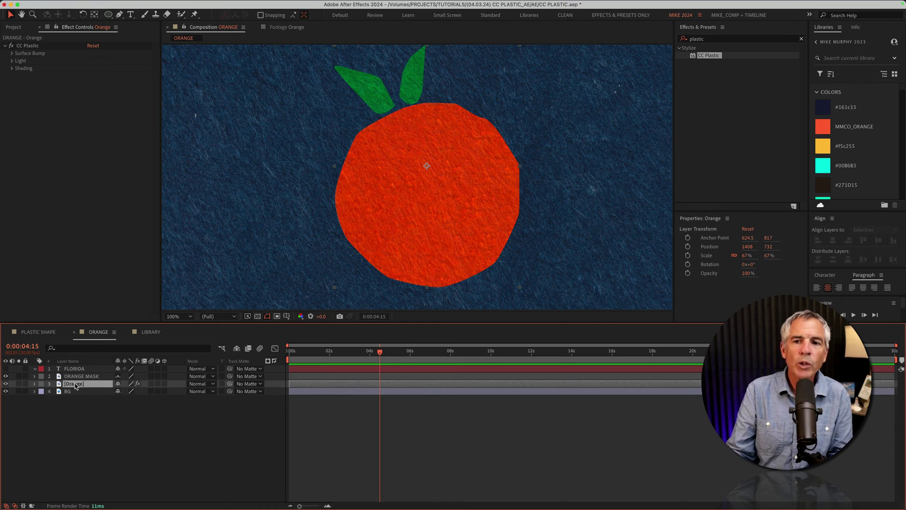
{"action": "left_click", "coordinate": [96, 219]}
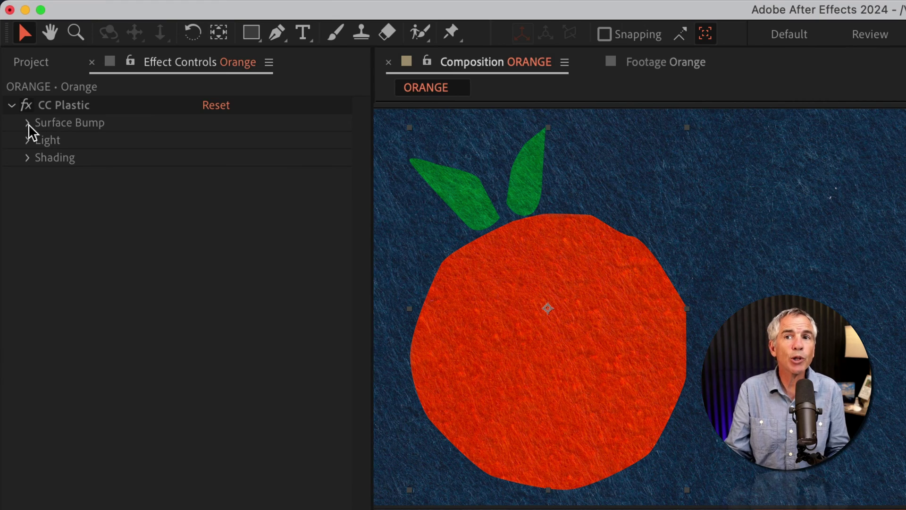
{"action": "left_click", "coordinate": [12, 52]}
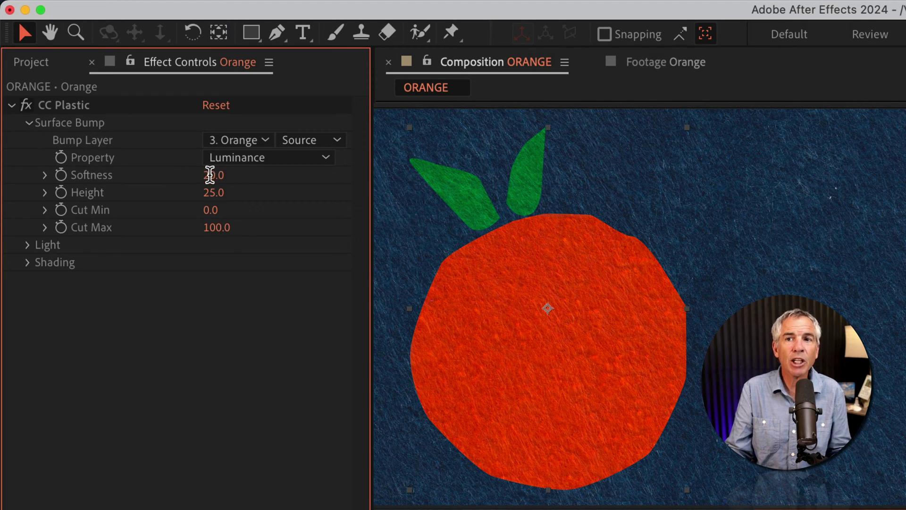
{"action": "left_click", "coordinate": [208, 175]}
{"action": "type", "text": "4"}
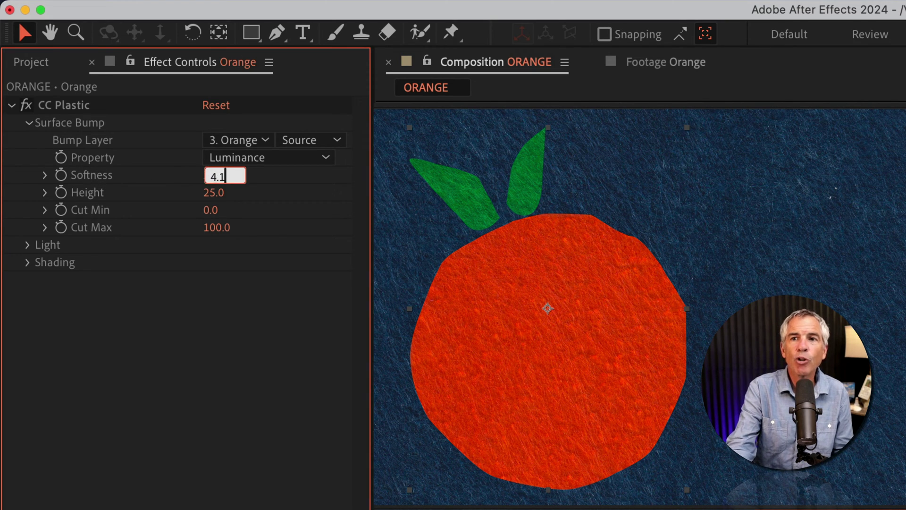
{"action": "type", "text": ".1"}
{"action": "key", "text": "Return"}
Set the bump Height to 16, Cut Min to 37 and Cut Max to 46
{"action": "left_click", "coordinate": [214, 192]}
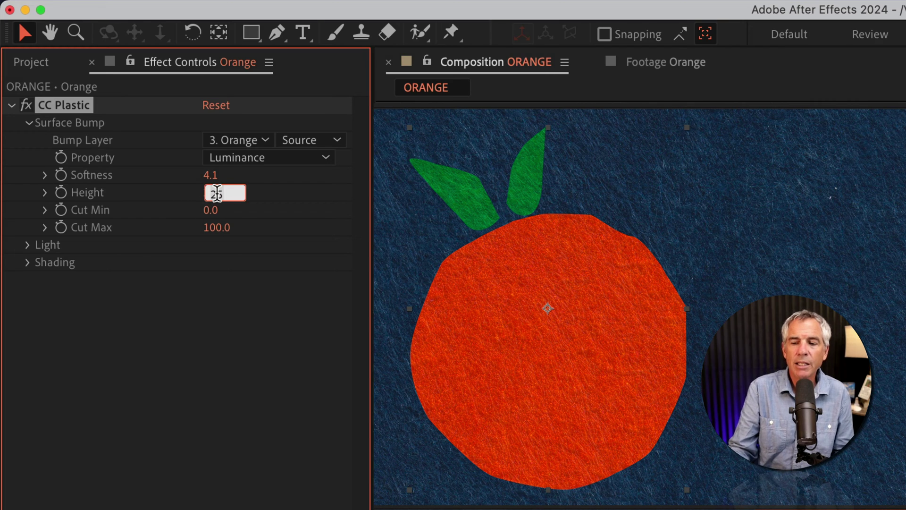
{"action": "type", "text": "16"}
{"action": "key", "text": "Return"}
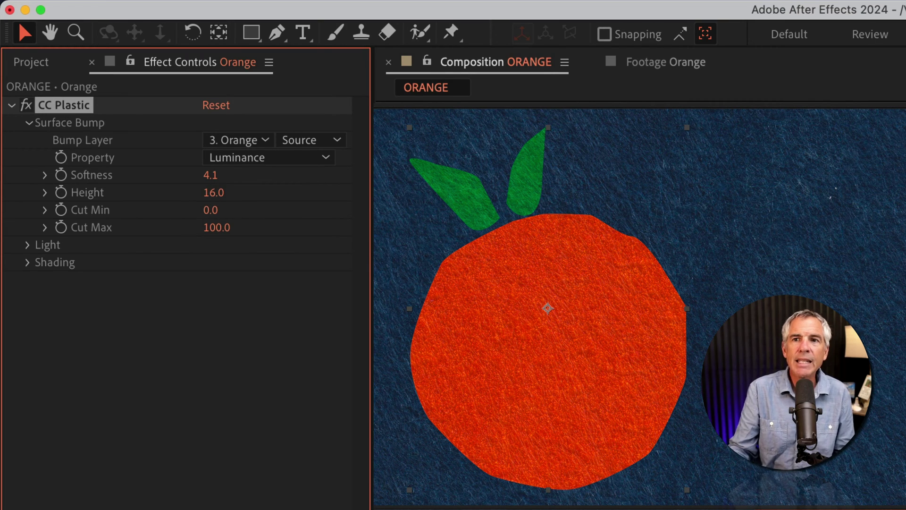
{"action": "left_click", "coordinate": [202, 211]}
{"action": "type", "text": "37"}
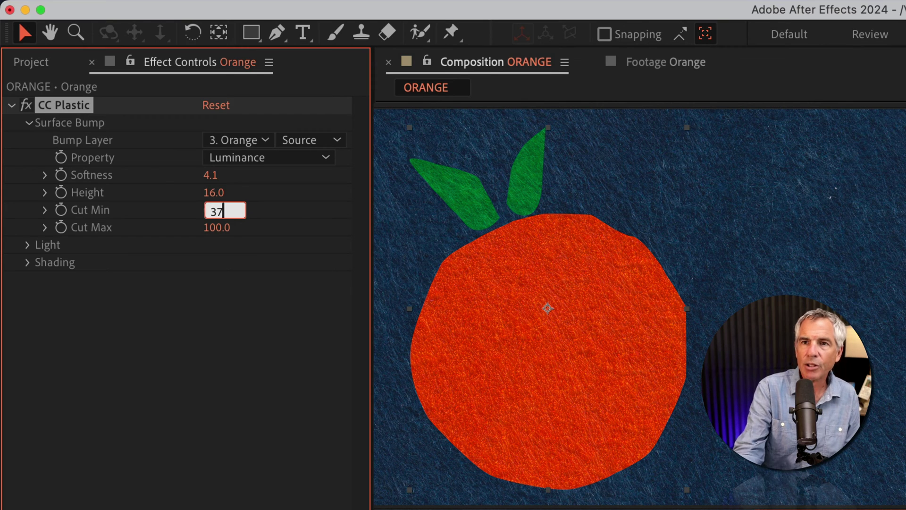
{"action": "key", "text": "Return"}
{"action": "left_click", "coordinate": [220, 228]}
{"action": "type", "text": "46"}
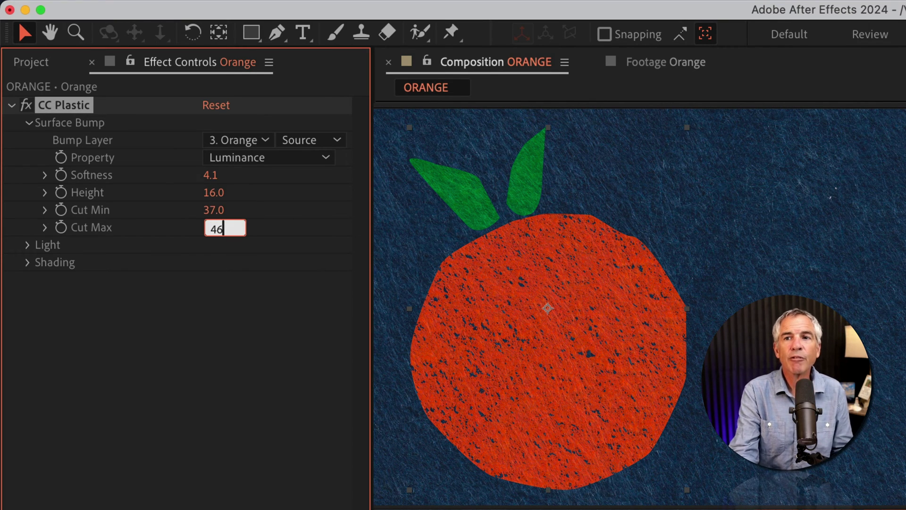
{"action": "key", "text": "Return"}
{"action": "key", "text": "super+shift+a"}
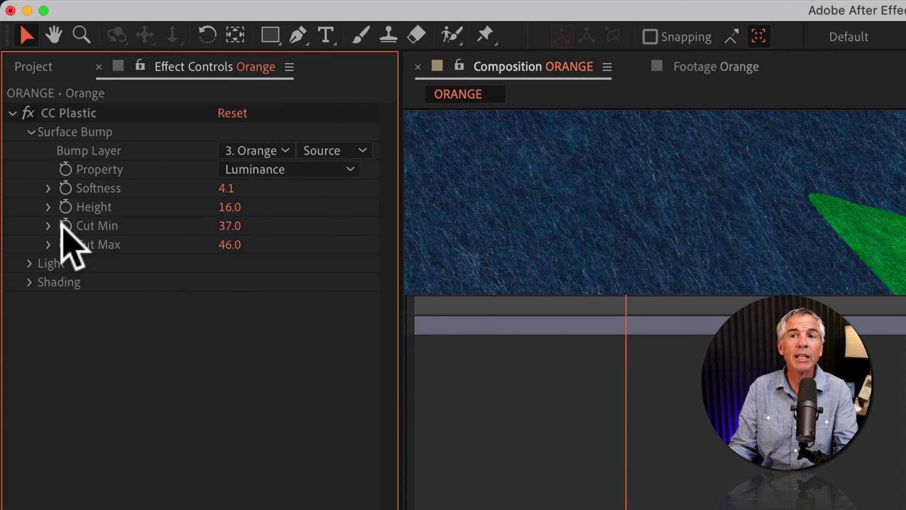
Add a wiggle(5,1) expression to the orange's Cut Min and copy it
{"action": "left_click", "coordinate": [63, 224], "text": "alt"}
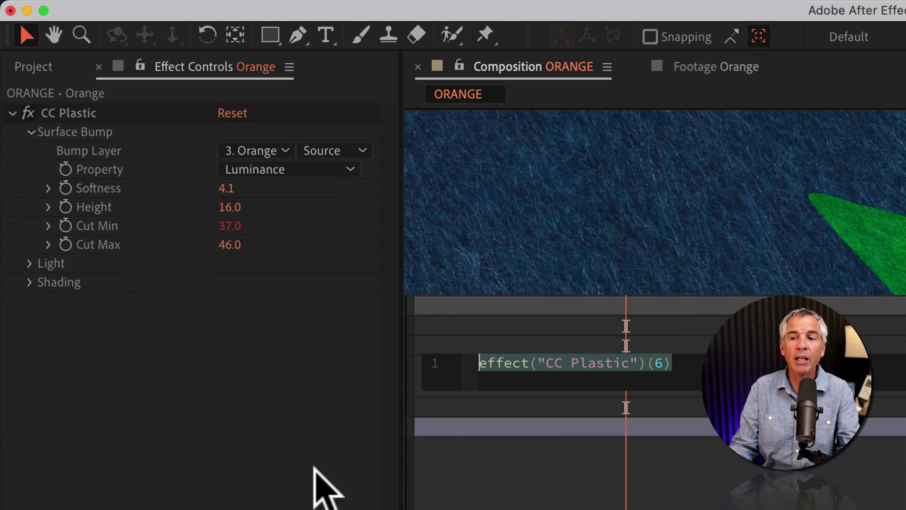
{"action": "type", "text": "wiggle"}
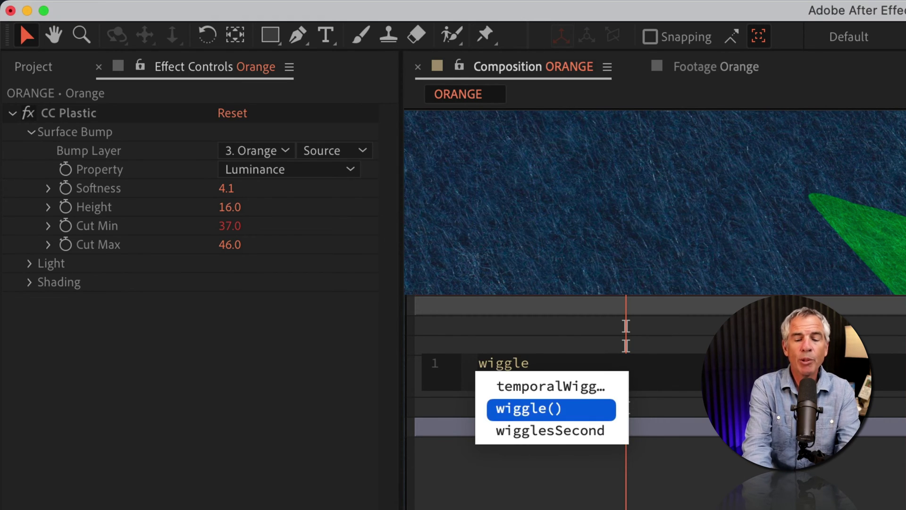
{"action": "key", "text": "Return"}
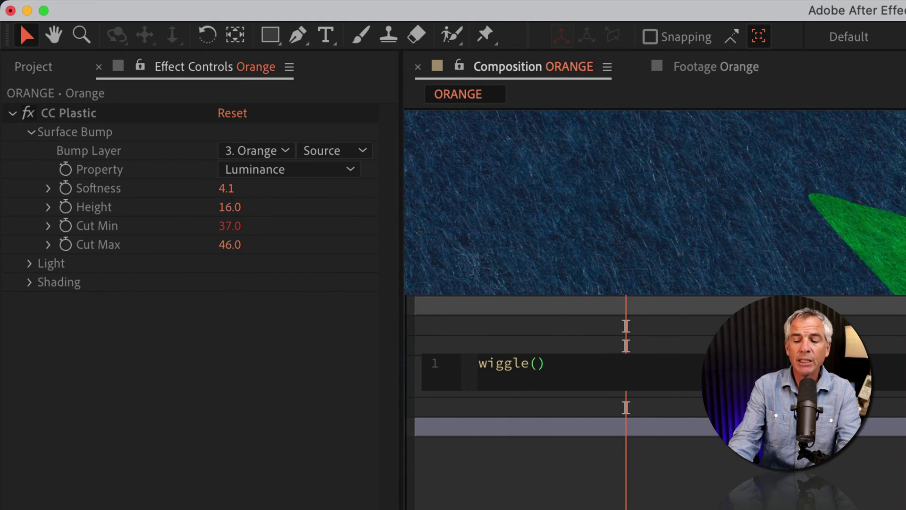
{"action": "type", "text": "5,1"}
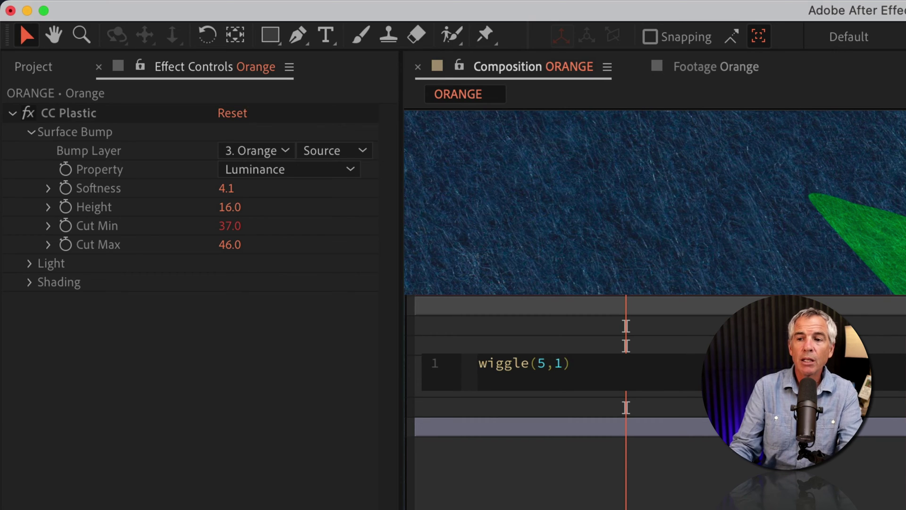
{"action": "left_click_drag", "start_coordinate": [566, 364], "coordinate": [436, 360]}
{"action": "key", "text": "super+c"}
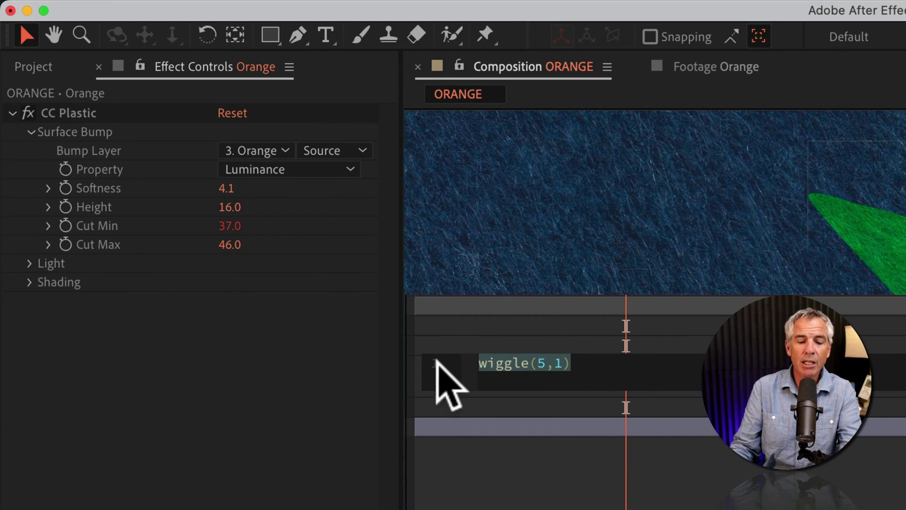
{"action": "key", "text": "KP_Enter"}
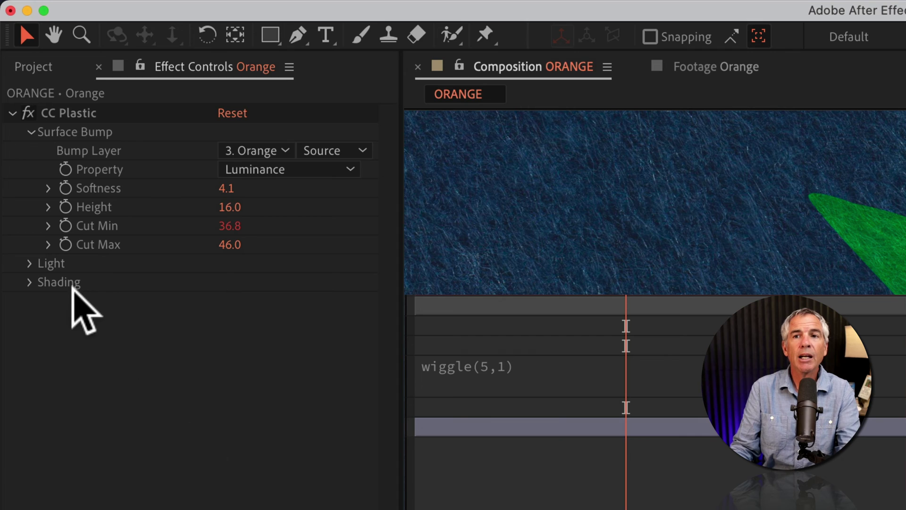
Paste the expression into Cut Max as wiggle(.5,1) and preview the animation
{"action": "left_click", "coordinate": [66, 244], "text": "alt"}
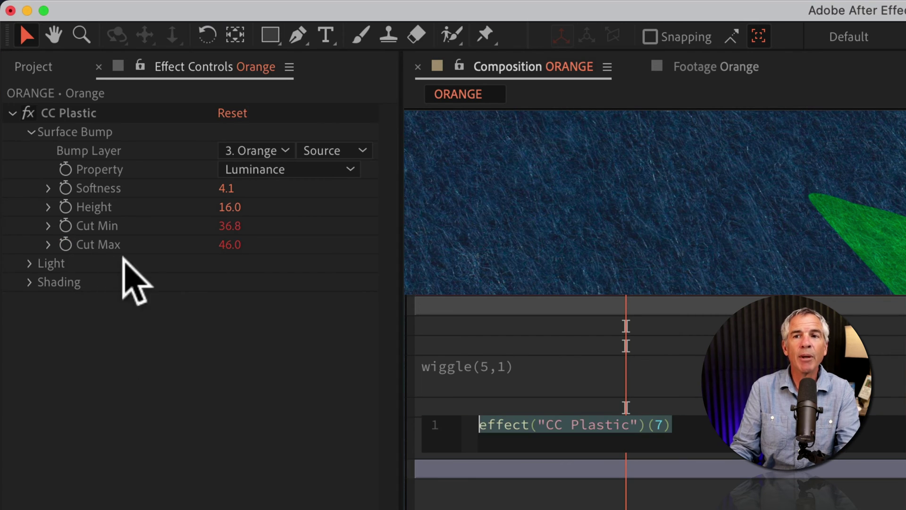
{"action": "key", "text": "super+v"}
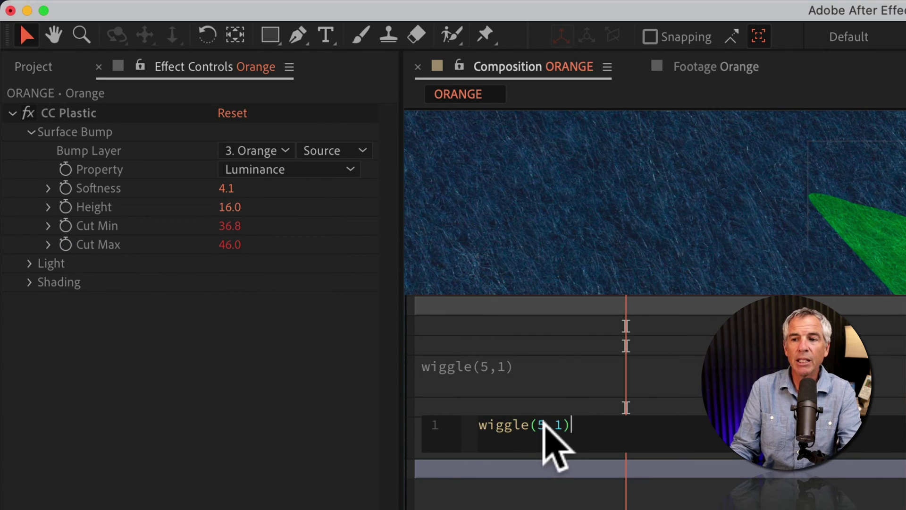
{"action": "key", "text": "BackSpace"}
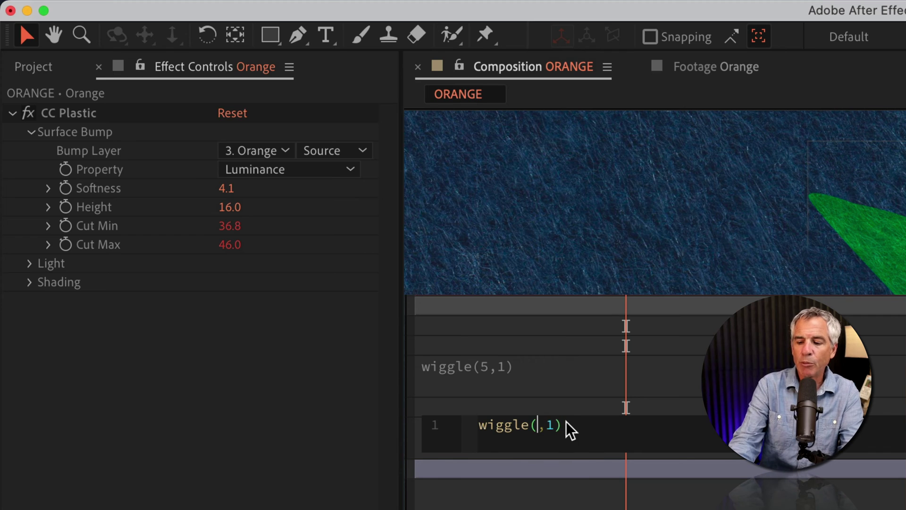
{"action": "type", "text": ".5"}
{"action": "left_click", "coordinate": [560, 501]}
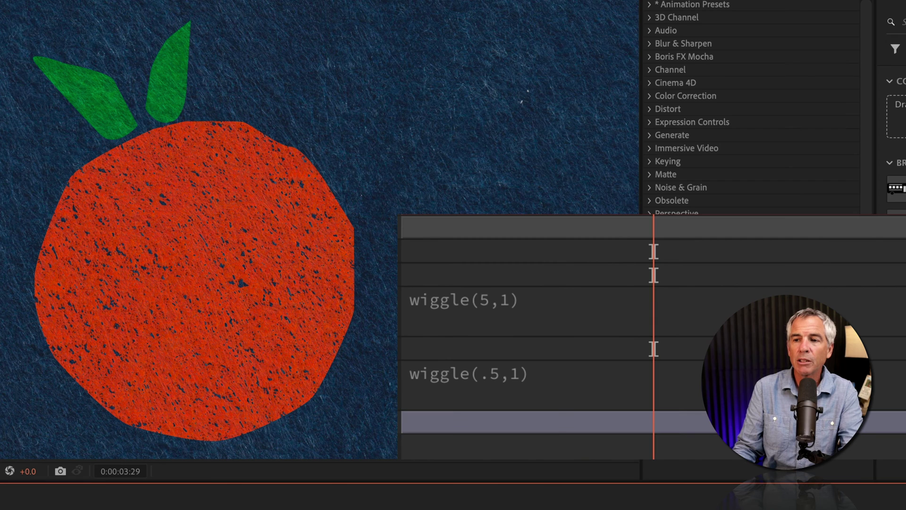
{"action": "key", "text": "space"}
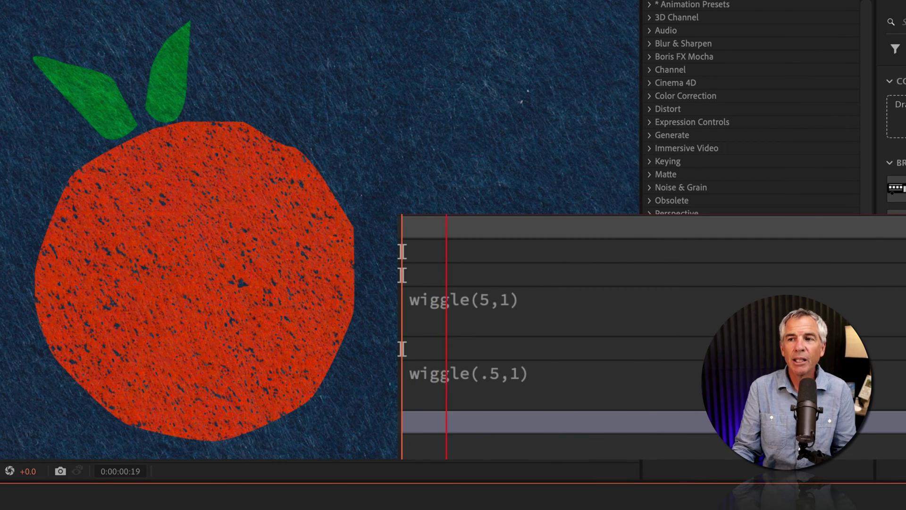
Change the Cut Min expression to wiggle(3,1) and replay the animated texture
{"action": "left_click", "coordinate": [495, 299]}
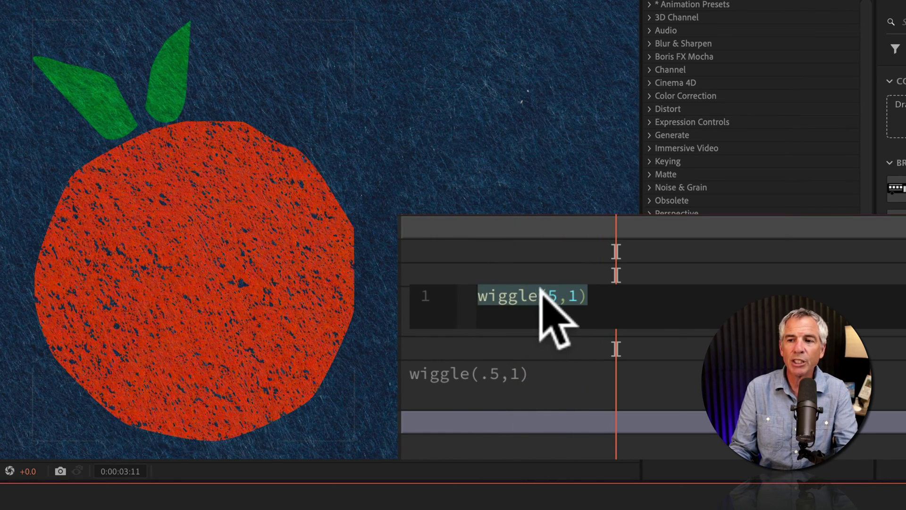
{"action": "left_click", "coordinate": [557, 296]}
{"action": "key", "text": "BackSpace"}
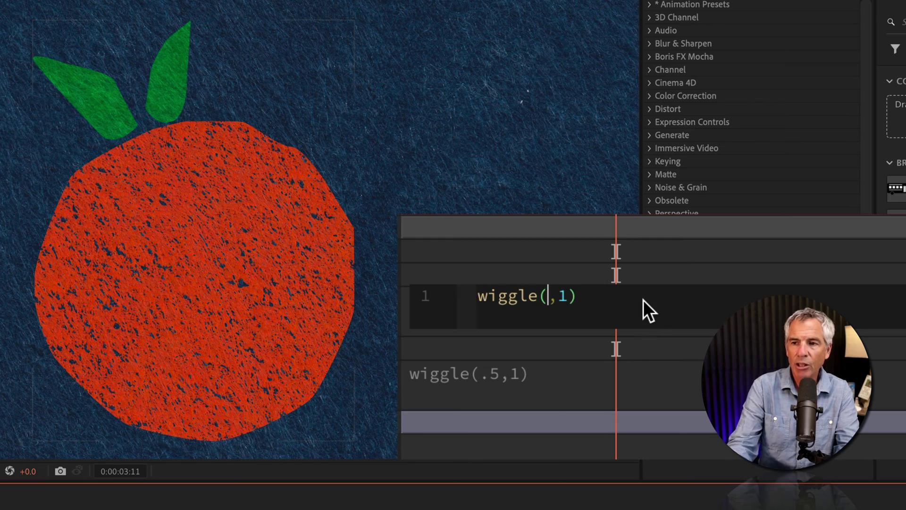
{"action": "type", "text": "3"}
{"action": "key", "text": "KP_Enter"}
{"action": "key", "text": "space"}
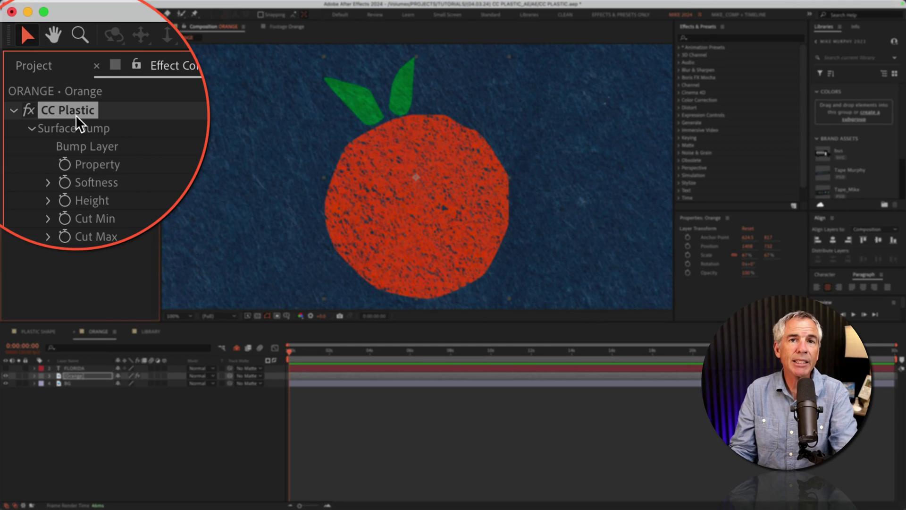
Copy the orange's CC Plastic effect onto the unhidden FLORIDA text layer and play it back
{"action": "mouse_move", "coordinate": [97, 2]}
{"action": "left_click", "coordinate": [134, 4]}
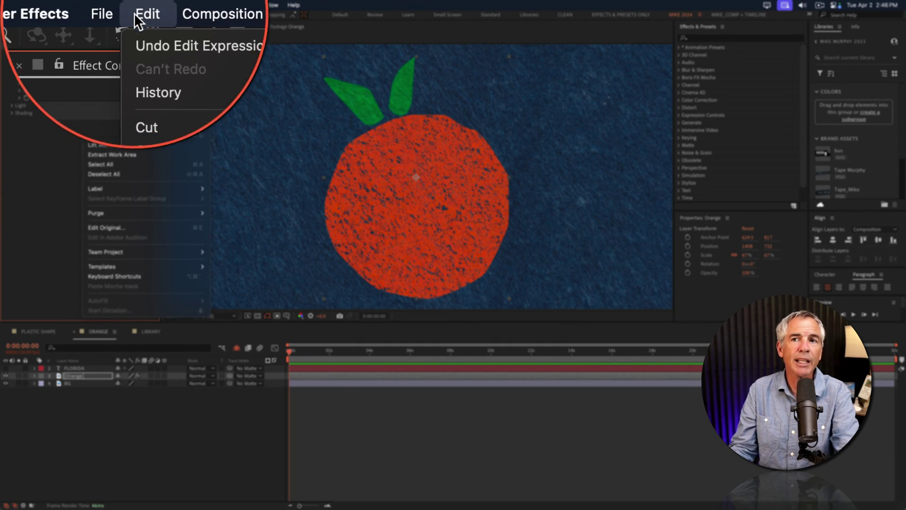
{"action": "left_click", "coordinate": [134, 133]}
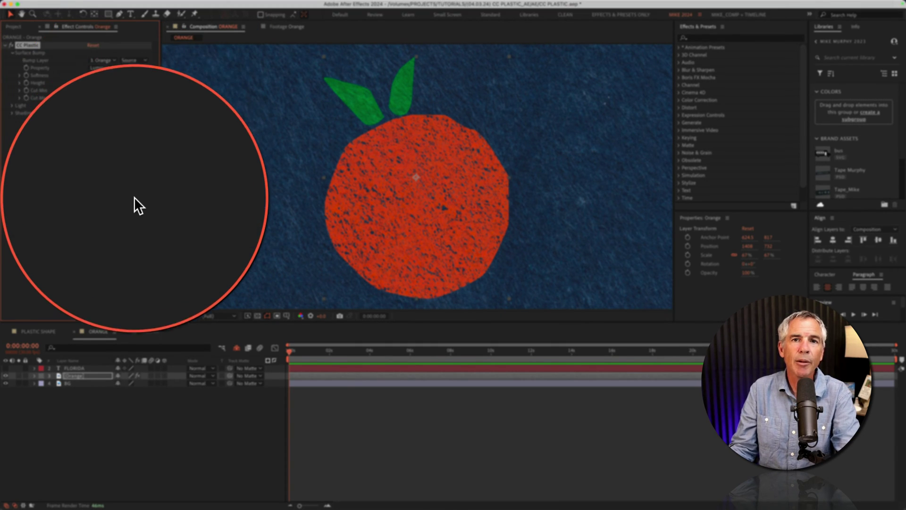
{"action": "left_click", "coordinate": [134, 368]}
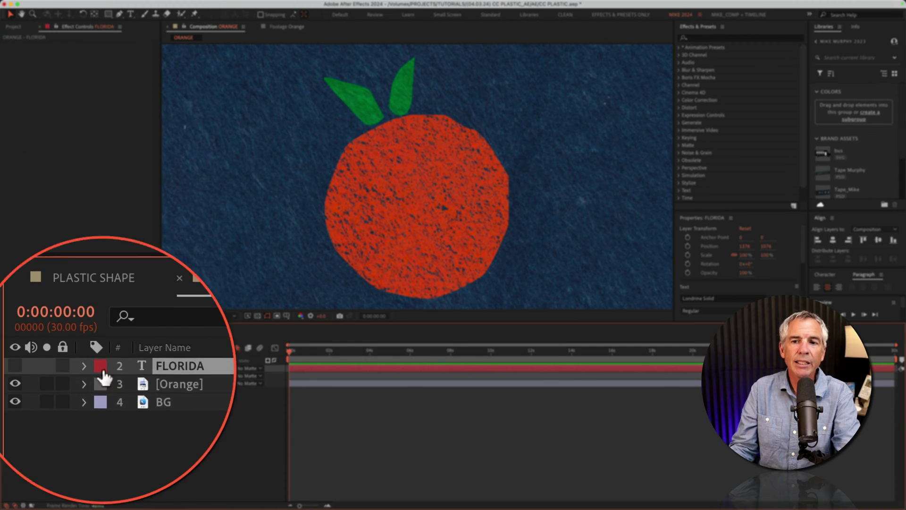
{"action": "left_click", "coordinate": [16, 366]}
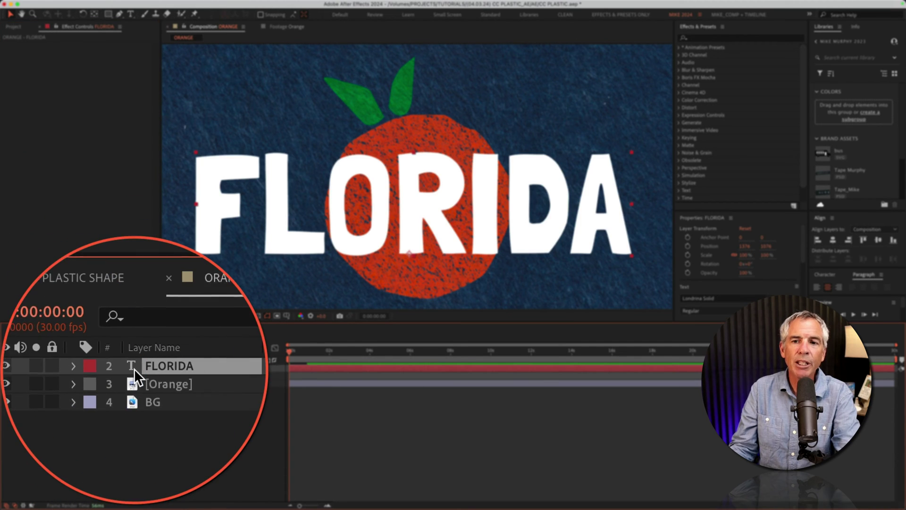
{"action": "left_click", "coordinate": [134, 3]}
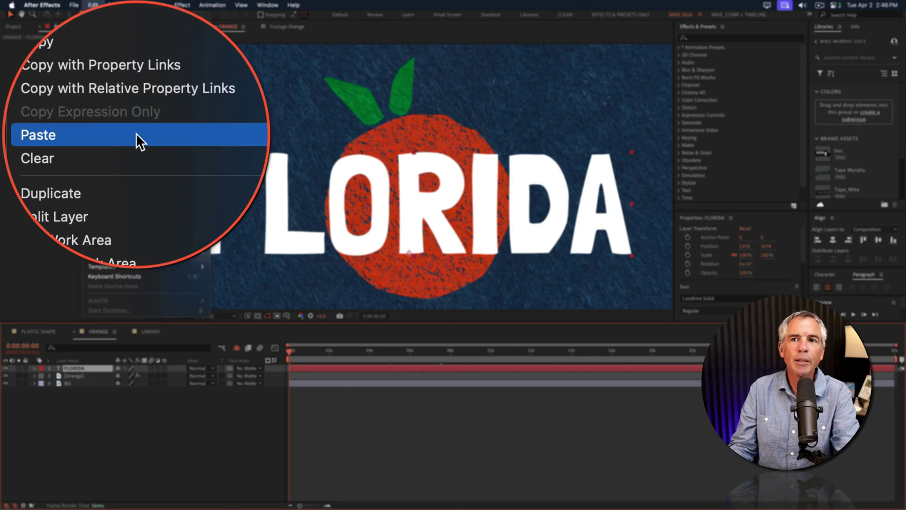
{"action": "left_click", "coordinate": [136, 135]}
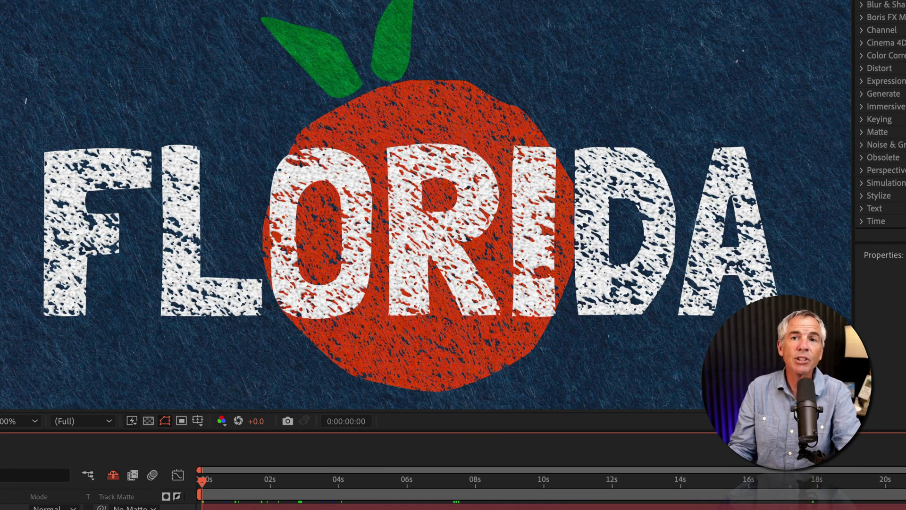
{"action": "key", "text": "space"}
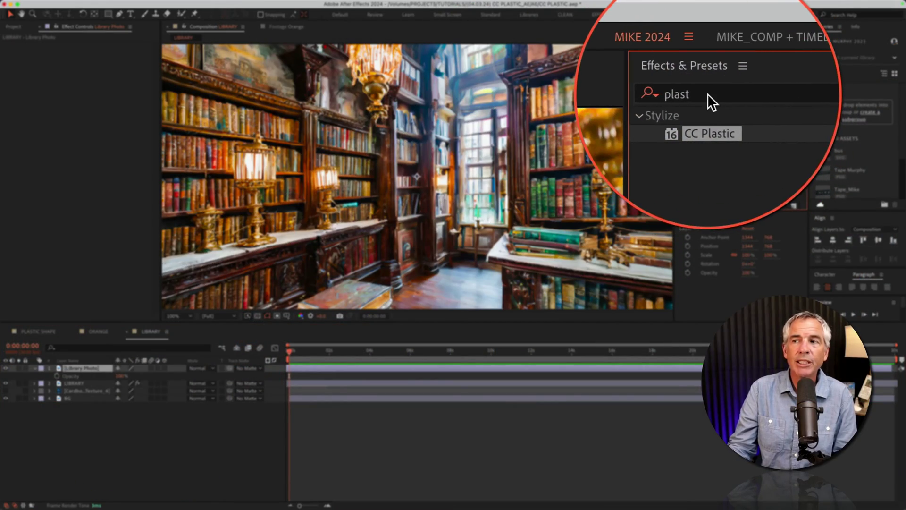
Drag CC Plastic onto the Library Photo layer and set its bump Softness to 0
{"action": "left_click_drag", "start_coordinate": [702, 132], "coordinate": [135, 366]}
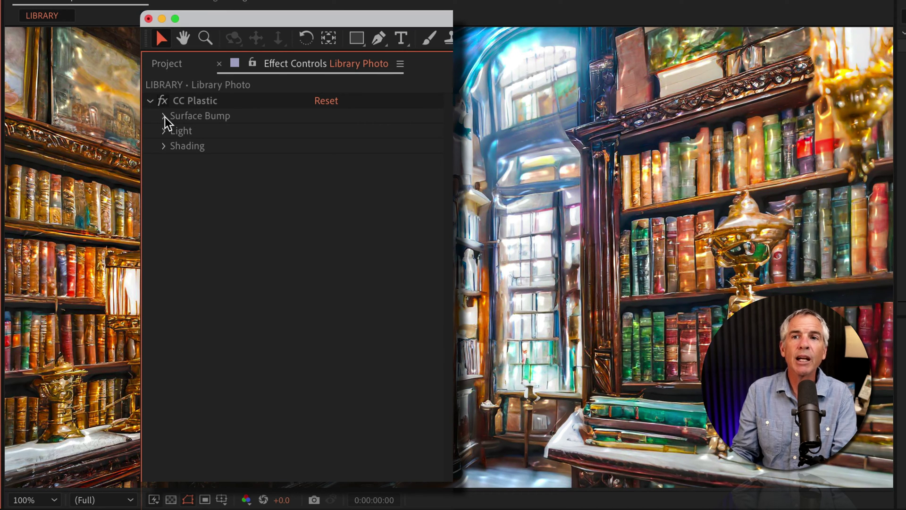
{"action": "left_click", "coordinate": [163, 116]}
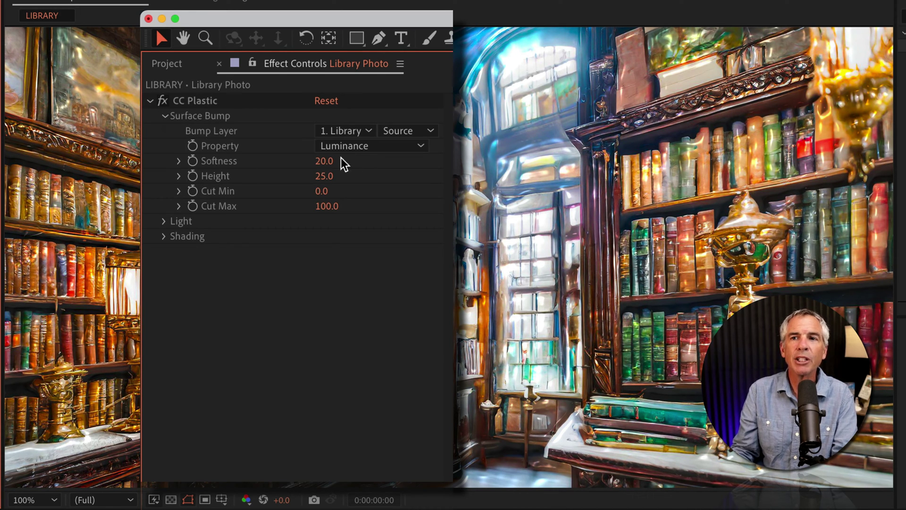
{"action": "left_click", "coordinate": [324, 161]}
{"action": "type", "text": "0"}
{"action": "key", "text": "Return"}
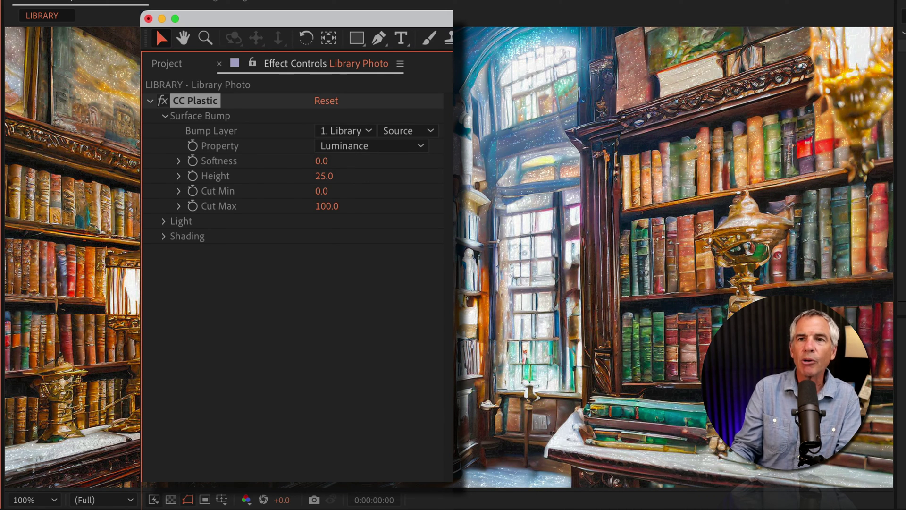
Set the bump Height to 100, Cut Min to 66 and Cut Max to 44
{"action": "left_click", "coordinate": [323, 175]}
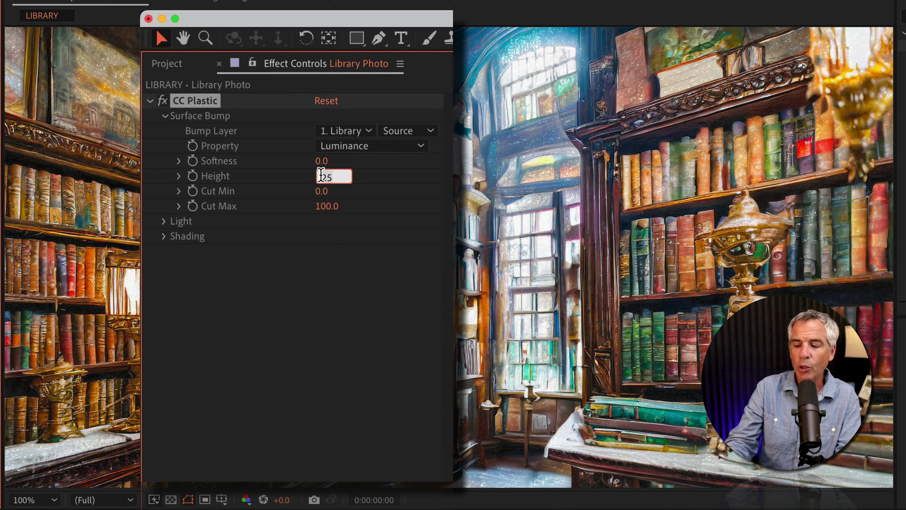
{"action": "type", "text": "100"}
{"action": "key", "text": "Return"}
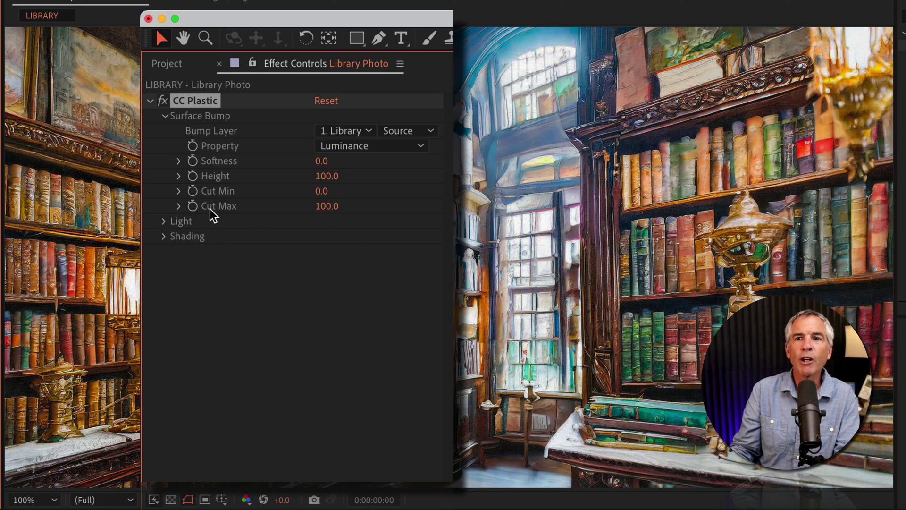
{"action": "left_click", "coordinate": [326, 191]}
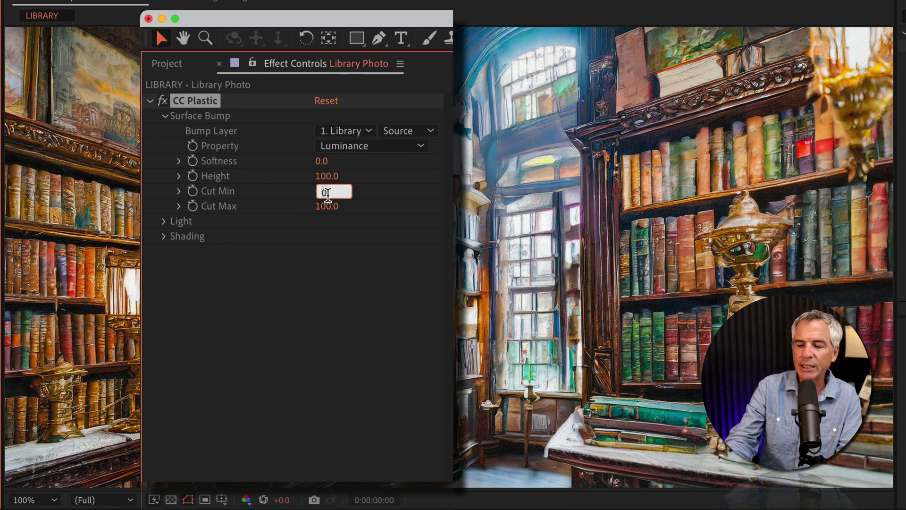
{"action": "key", "text": "Return"}
{"action": "left_click", "coordinate": [330, 206]}
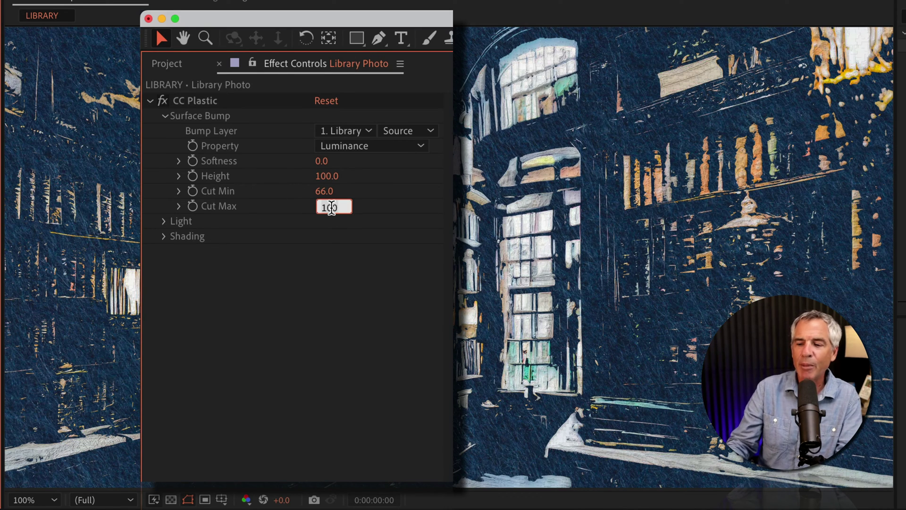
{"action": "type", "text": "44"}
{"action": "key", "text": "Return"}
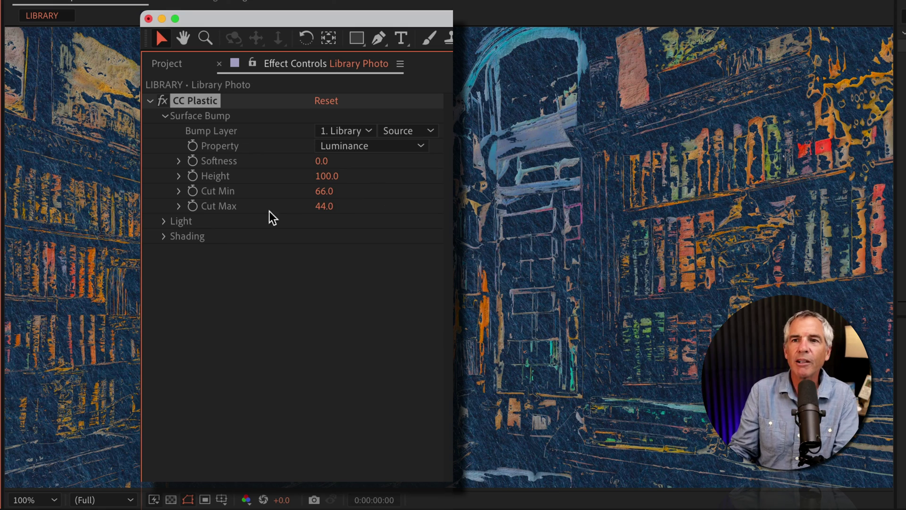
In the Library Photo's CC Plastic Light group, enter Intensity 302, Height 100, Direction 35°
{"action": "left_click", "coordinate": [163, 222]}
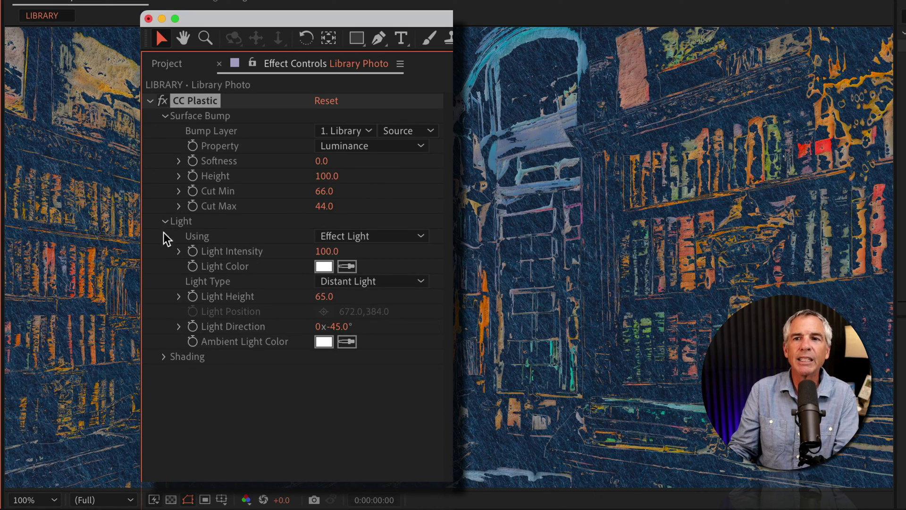
{"action": "left_click", "coordinate": [329, 251]}
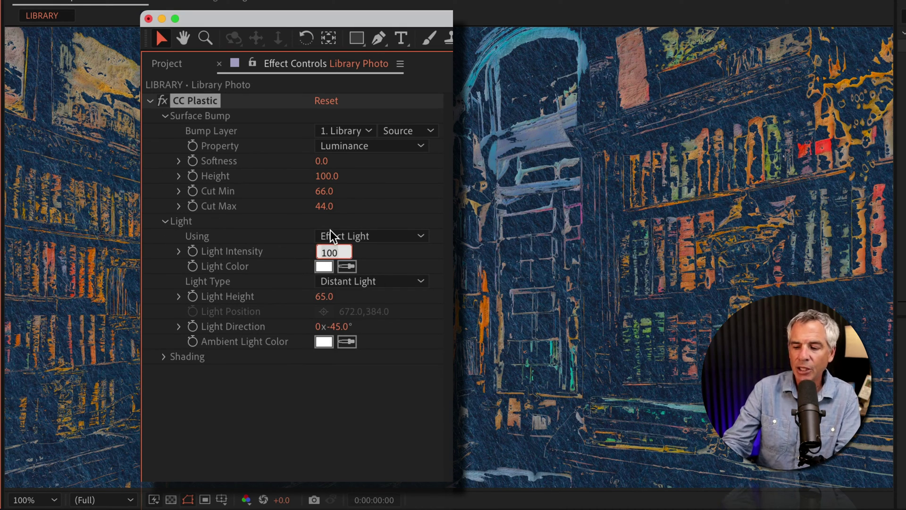
{"action": "type", "text": "302"}
{"action": "key", "text": "Return"}
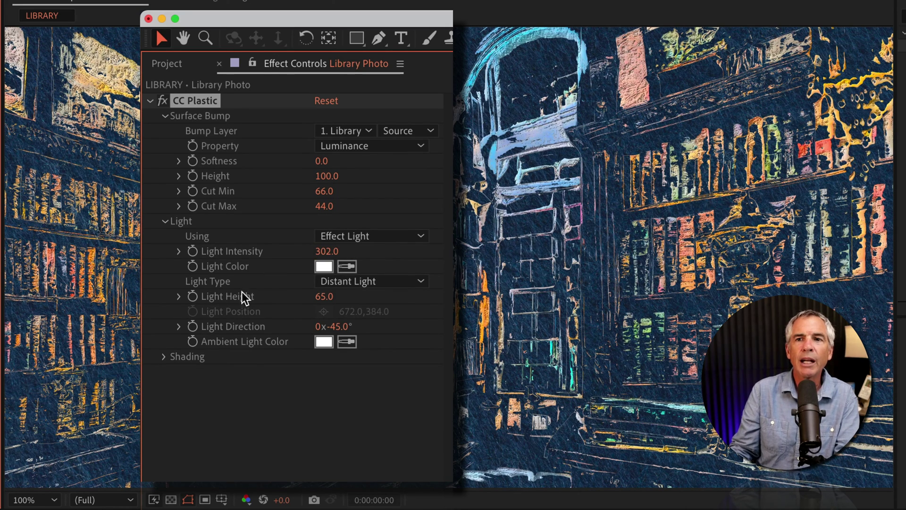
{"action": "left_click", "coordinate": [324, 296]}
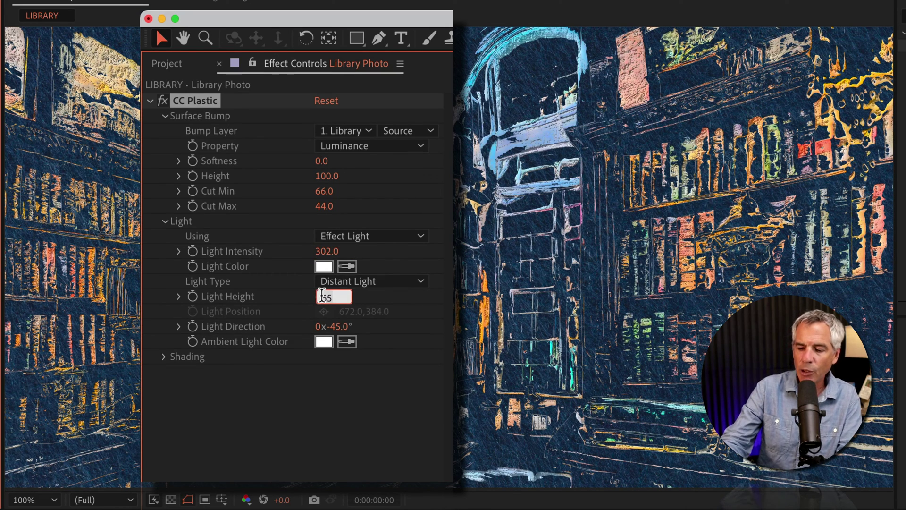
{"action": "type", "text": "100"}
{"action": "key", "text": "Return"}
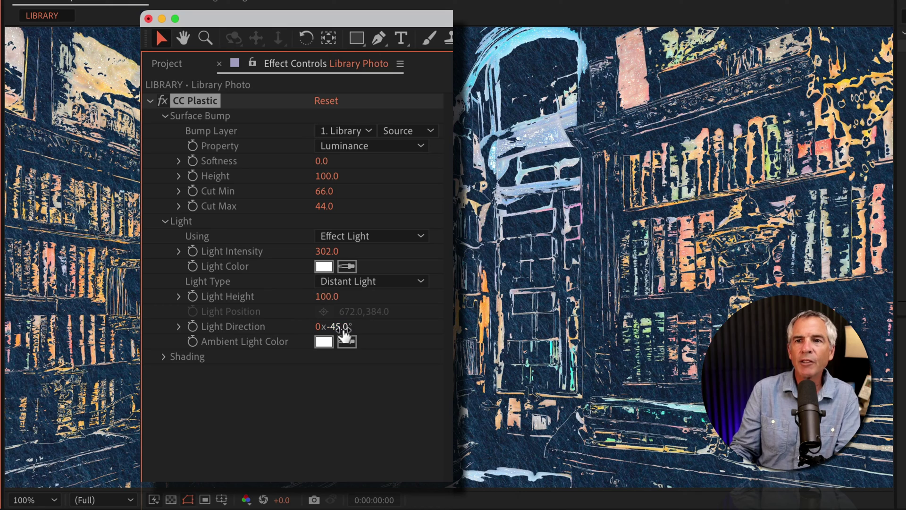
{"action": "left_click", "coordinate": [341, 326]}
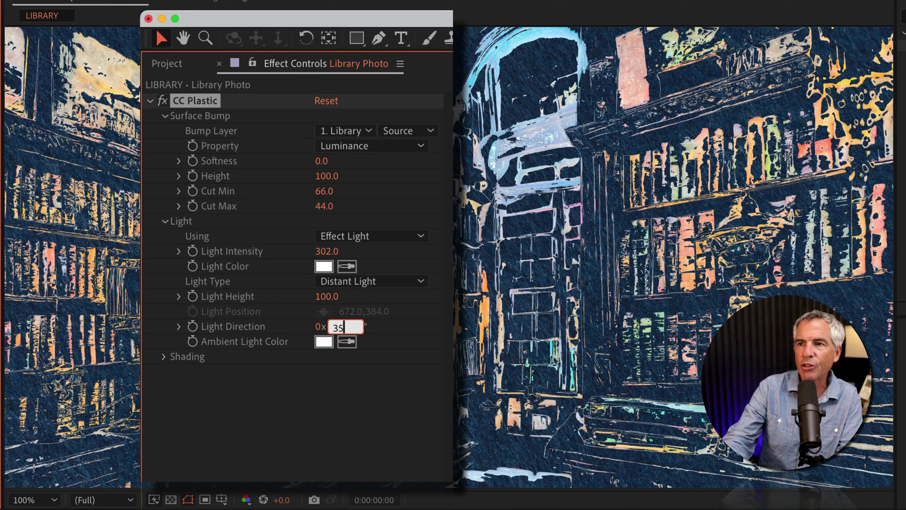
{"action": "type", "text": "35"}
{"action": "key", "text": "Return"}
In the Shading settings, set Ambient and Diffuse to 0 and Dust to 65
{"action": "left_click", "coordinate": [164, 357]}
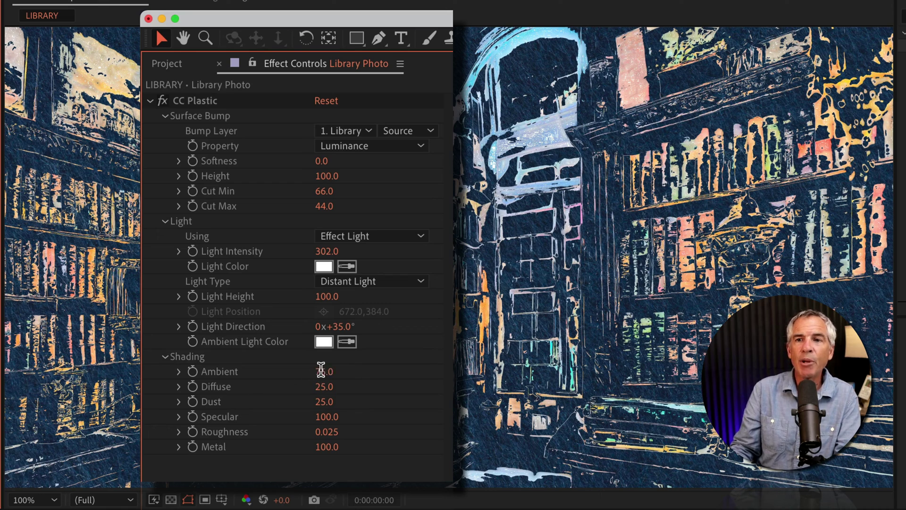
{"action": "left_click", "coordinate": [322, 371]}
{"action": "type", "text": "0"}
{"action": "left_click_drag", "start_coordinate": [316, 386], "coordinate": [292, 387]}
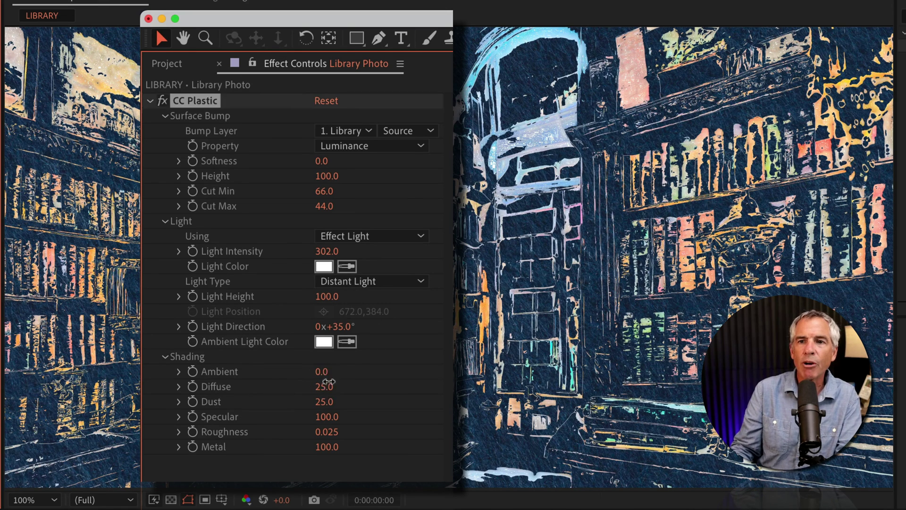
{"action": "left_click", "coordinate": [322, 402]}
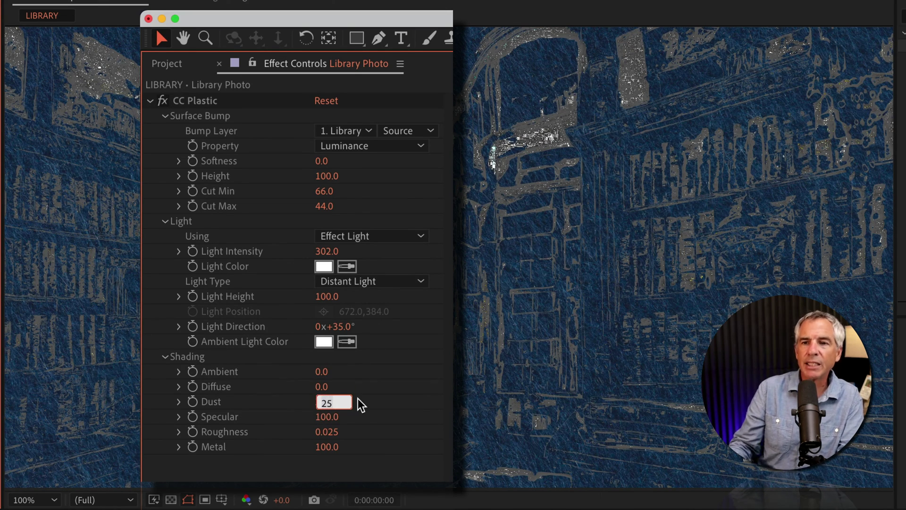
{"action": "type", "text": "65"}
{"action": "key", "text": "Return"}
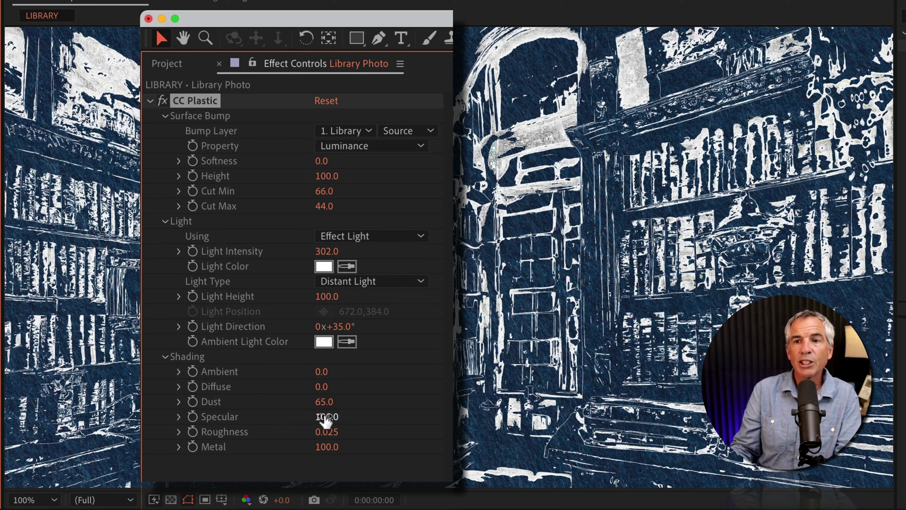
Set Specular to 69 and Roughness to 0.35
{"action": "left_click", "coordinate": [326, 416]}
{"action": "type", "text": "69"}
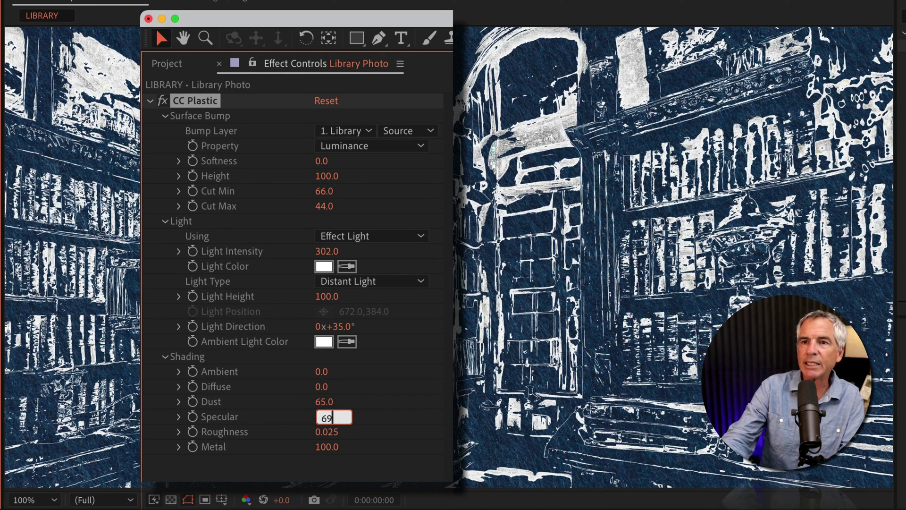
{"action": "key", "text": "Return"}
{"action": "left_click", "coordinate": [324, 430]}
{"action": "type", "text": "0.001"}
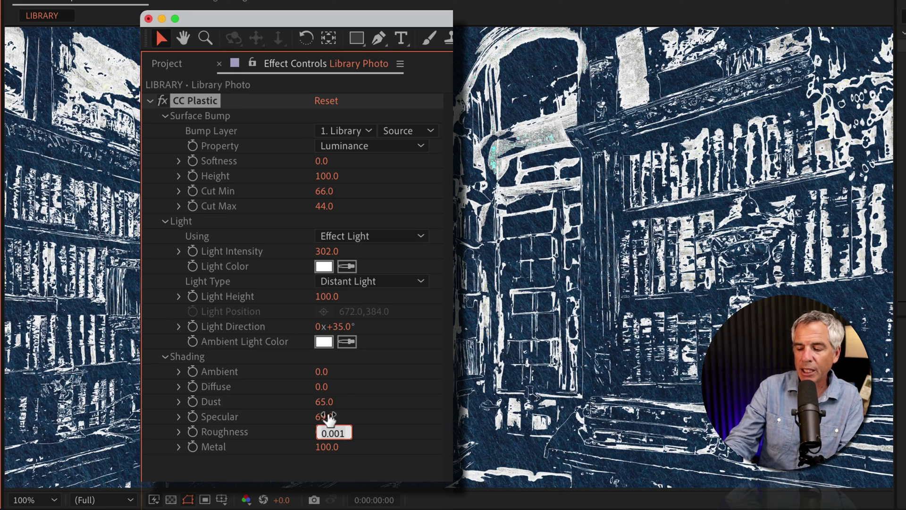
{"action": "key", "text": "BackSpace"}
{"action": "key", "text": "BackSpace"}
{"action": "key", "text": "BackSpace"}
{"action": "key", "text": "BackSpace"}
{"action": "key", "text": "BackSpace"}
{"action": "type", "text": ".35"}
{"action": "key", "text": "Return"}
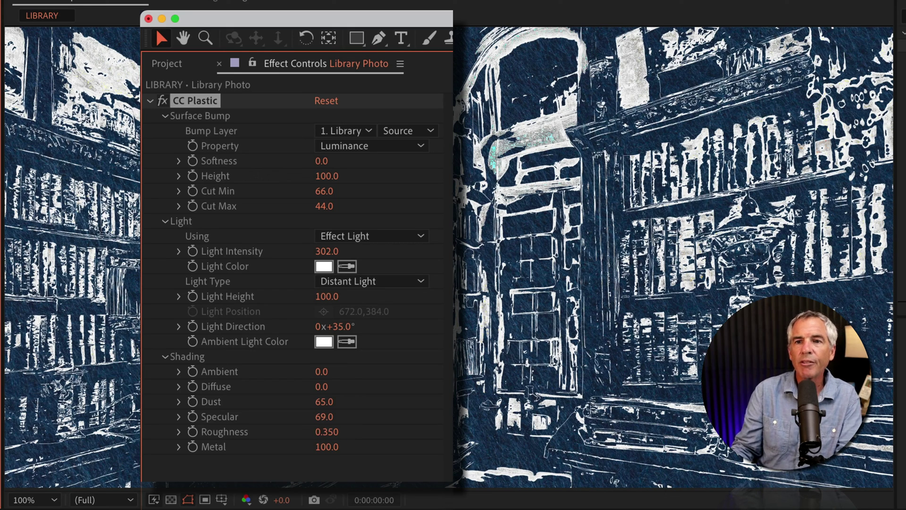
Set Metal to 19 and change Cut Min to 50
{"action": "left_click", "coordinate": [327, 447]}
{"action": "type", "text": "19"}
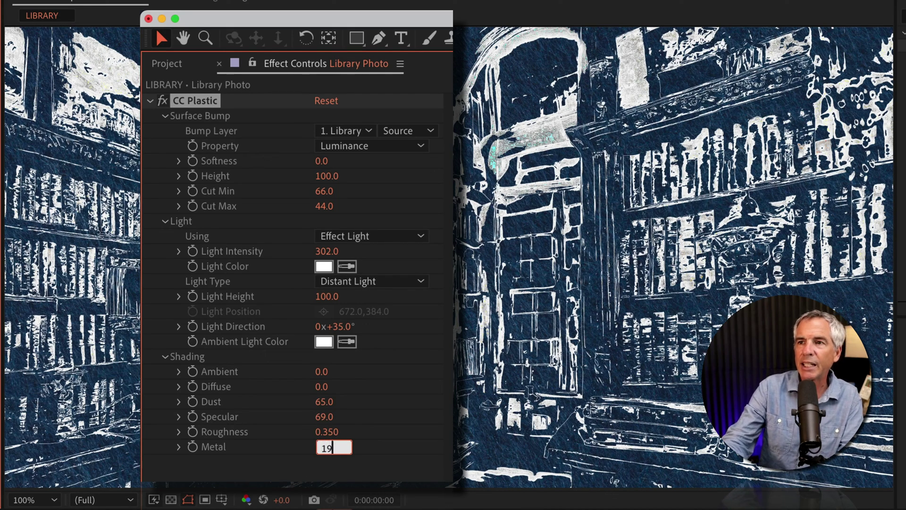
{"action": "key", "text": "Return"}
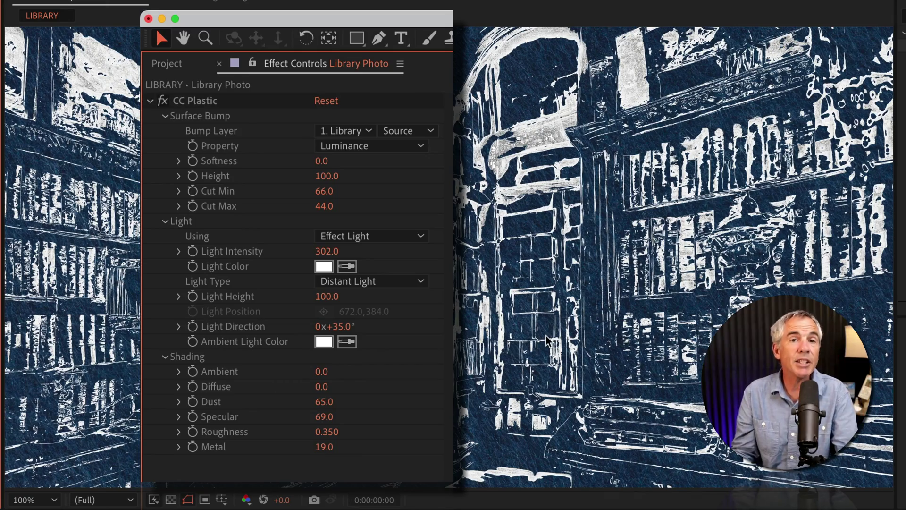
{"action": "left_click", "coordinate": [323, 191]}
{"action": "type", "text": "50"}
{"action": "key", "text": "Return"}
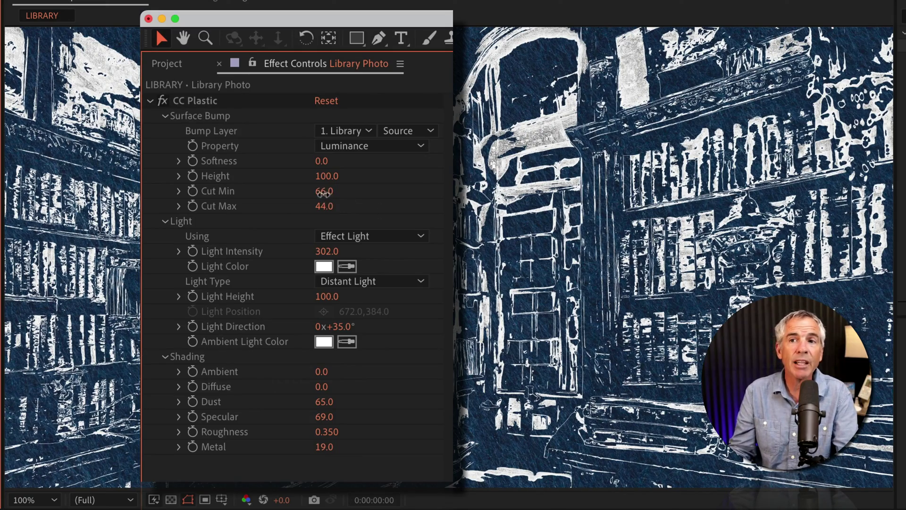
Lower Cut Min to 47 and add a Fill effect tinting the library photo hot pink
{"action": "left_click_drag", "start_coordinate": [312, 198], "coordinate": [295, 206]}
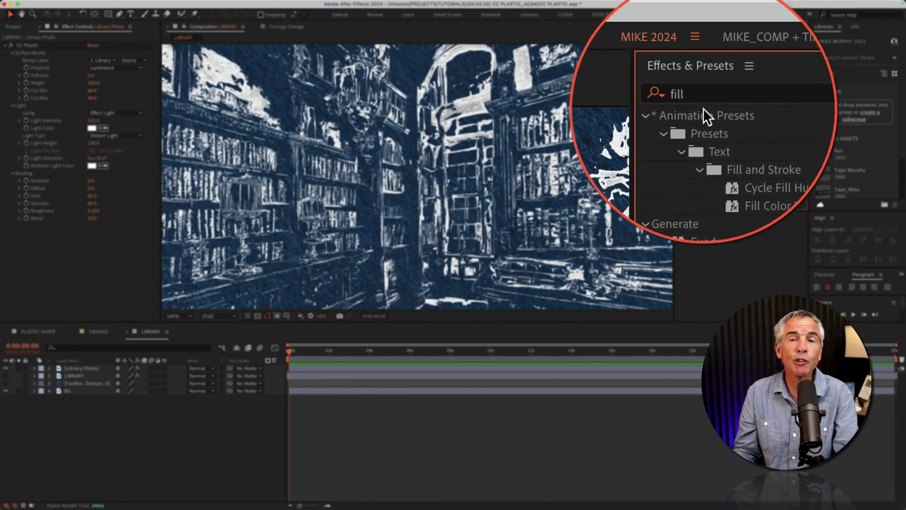
{"action": "left_click_drag", "start_coordinate": [710, 108], "coordinate": [479, 142]}
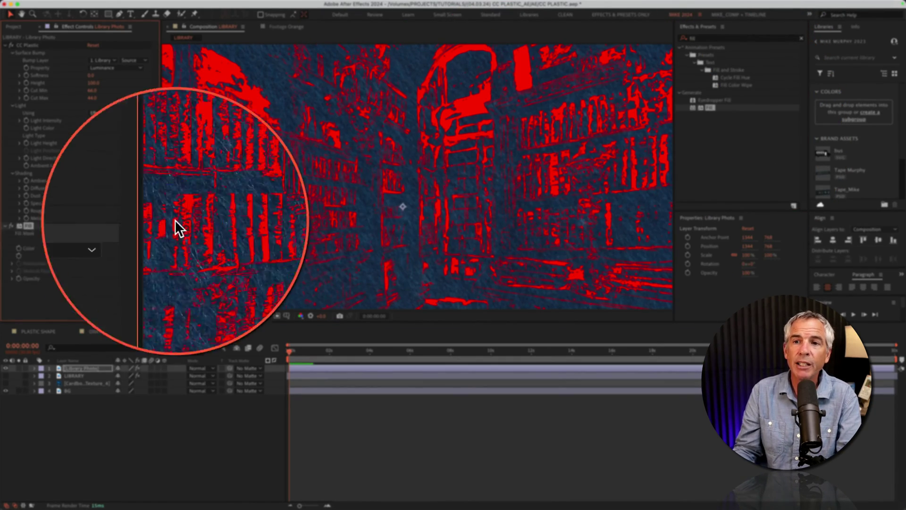
{"action": "left_click", "coordinate": [92, 249]}
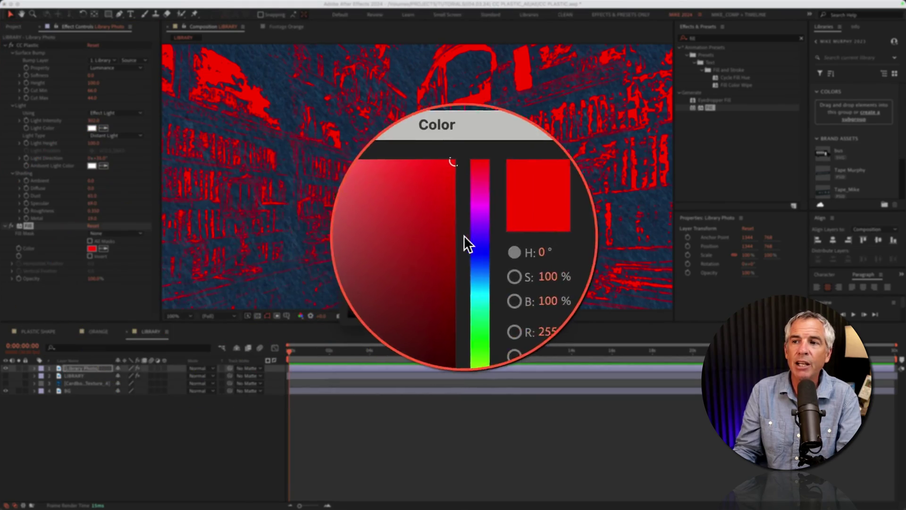
{"action": "left_click", "coordinate": [463, 242]}
{"action": "key", "text": "Return"}
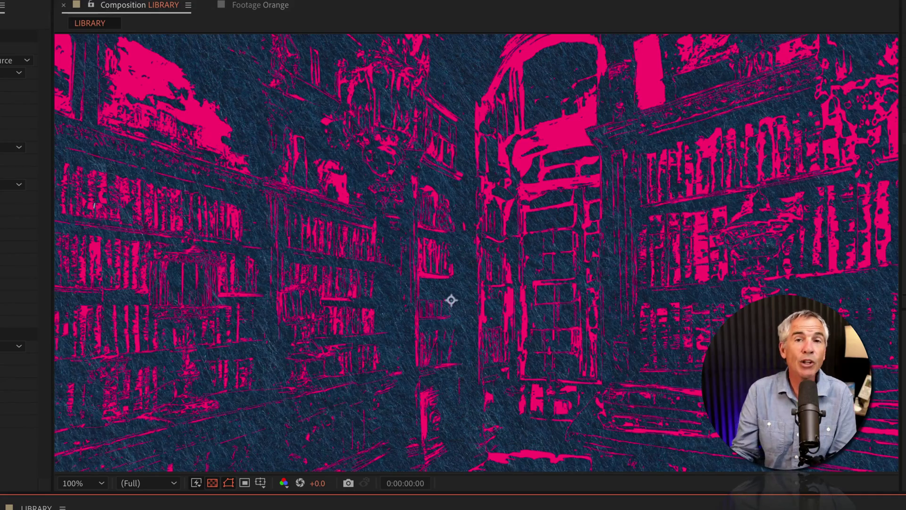